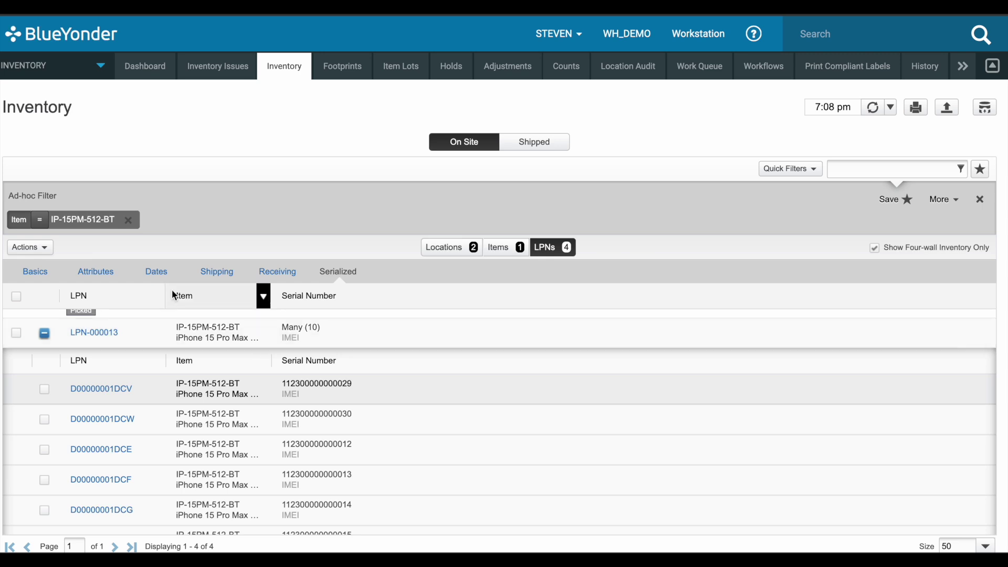
- Examine the basic inventory details of LPN-000013 and its expanded detail LPNs
left_click(33, 270)
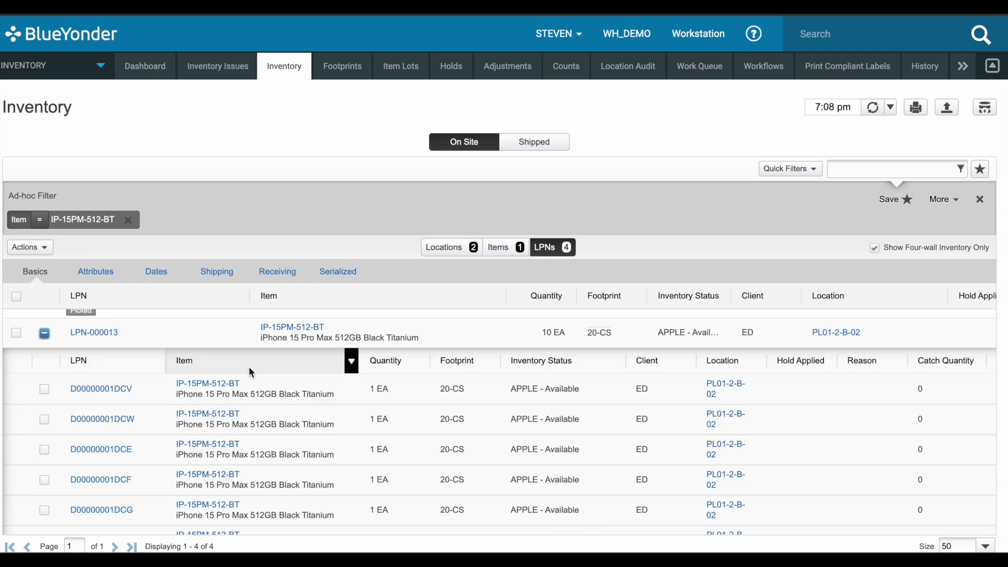
left_click(45, 333)
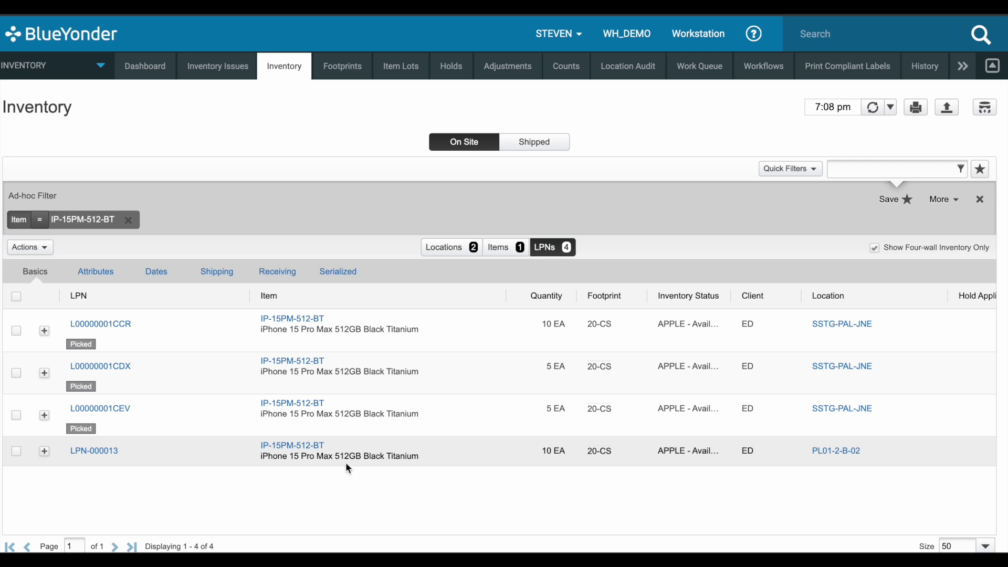
left_click(44, 452)
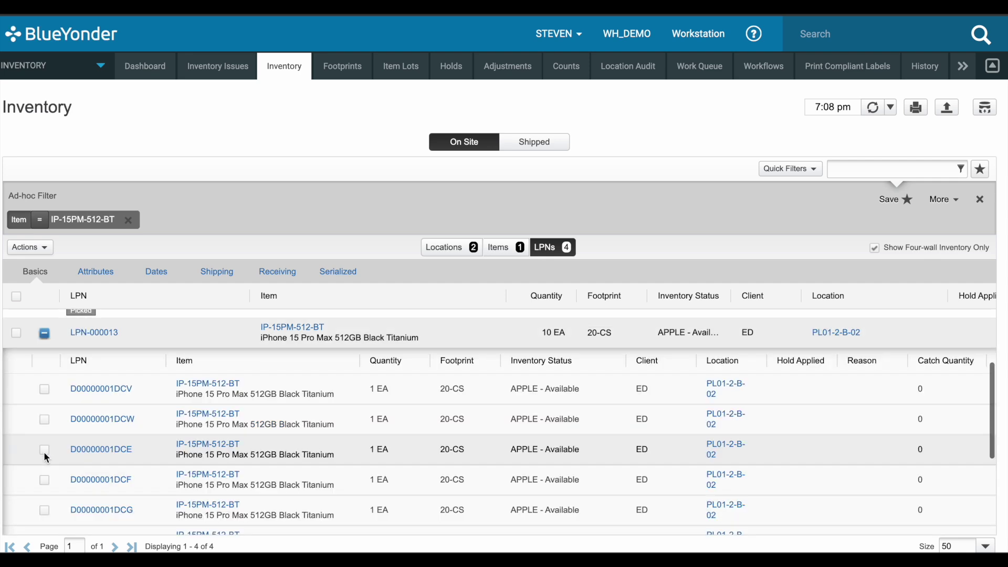
scroll(192, 457, "down", 1)
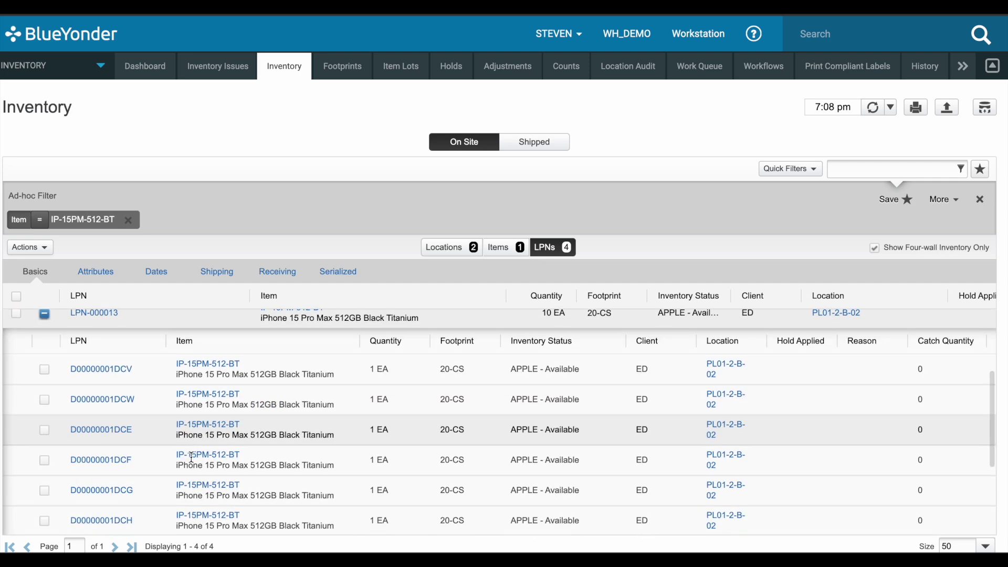
scroll(322, 415, "up", 2)
scroll(324, 417, "up", 1)
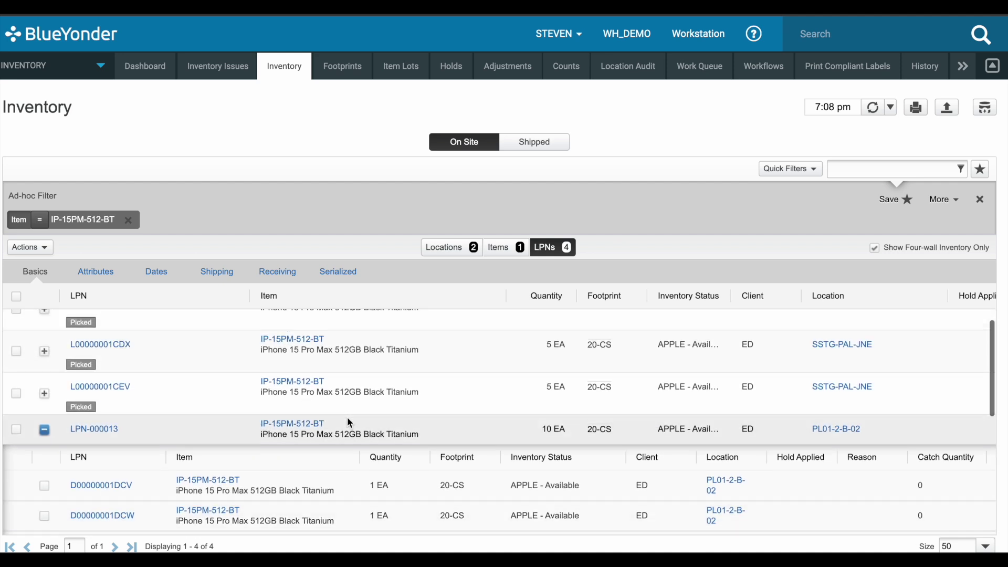
- Examine the serial numbers of the detail LPNs under LPN-000013 in the serialized view
left_click(337, 271)
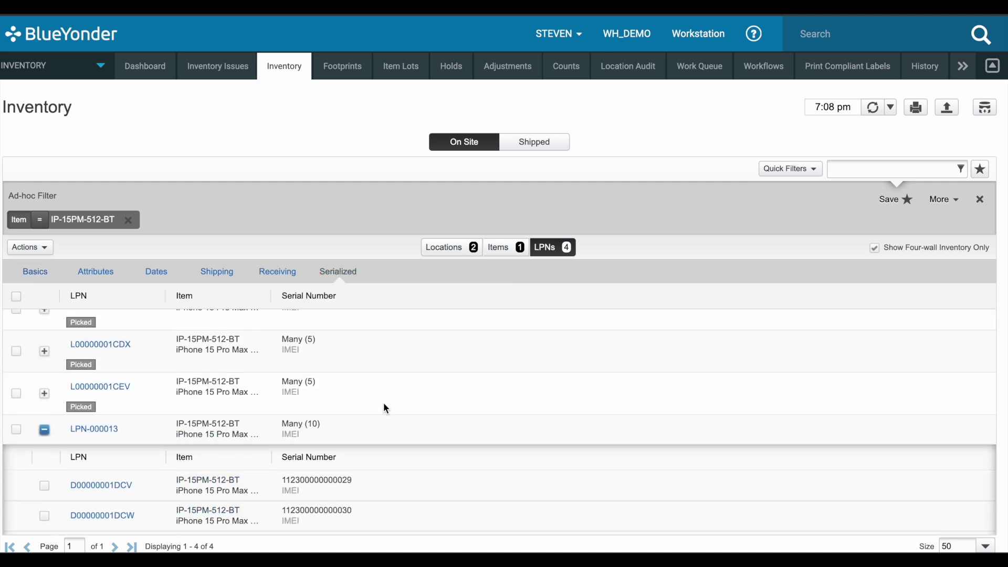
scroll(384, 404, "down", 5)
scroll(386, 407, "down", 1)
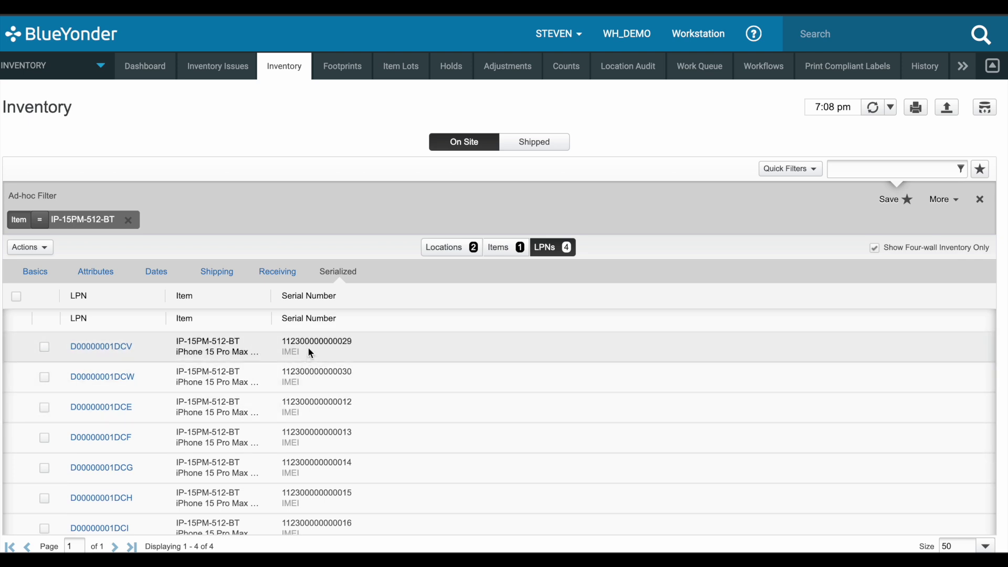
scroll(311, 400, "down", 3)
scroll(312, 402, "down", 1)
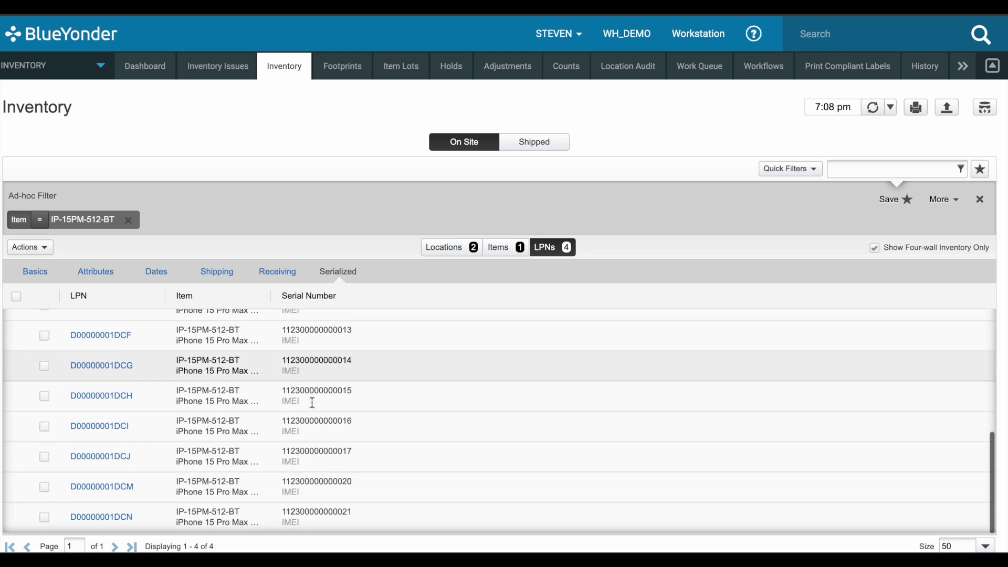
scroll(320, 402, "up", 5)
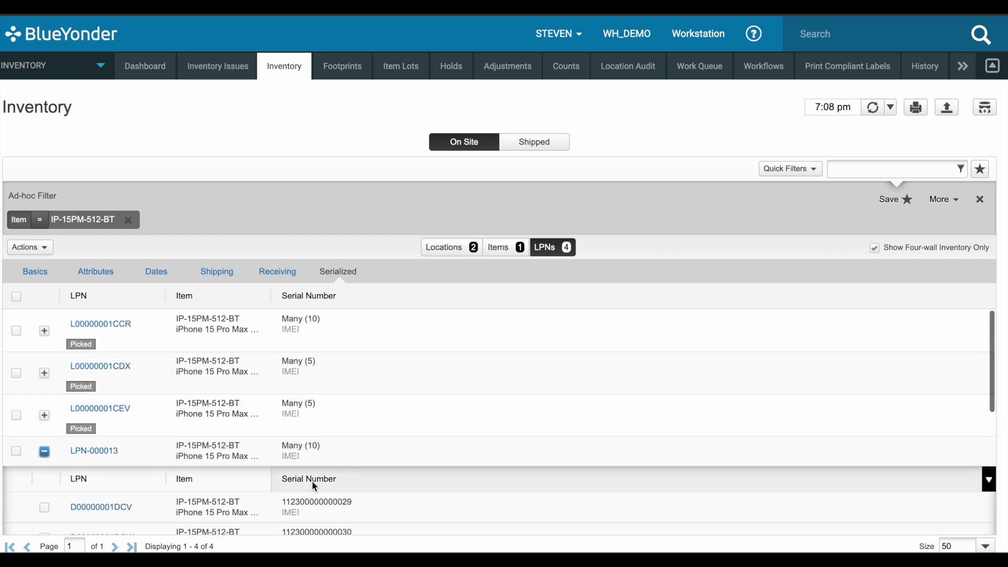
scroll(312, 480, "down", 3)
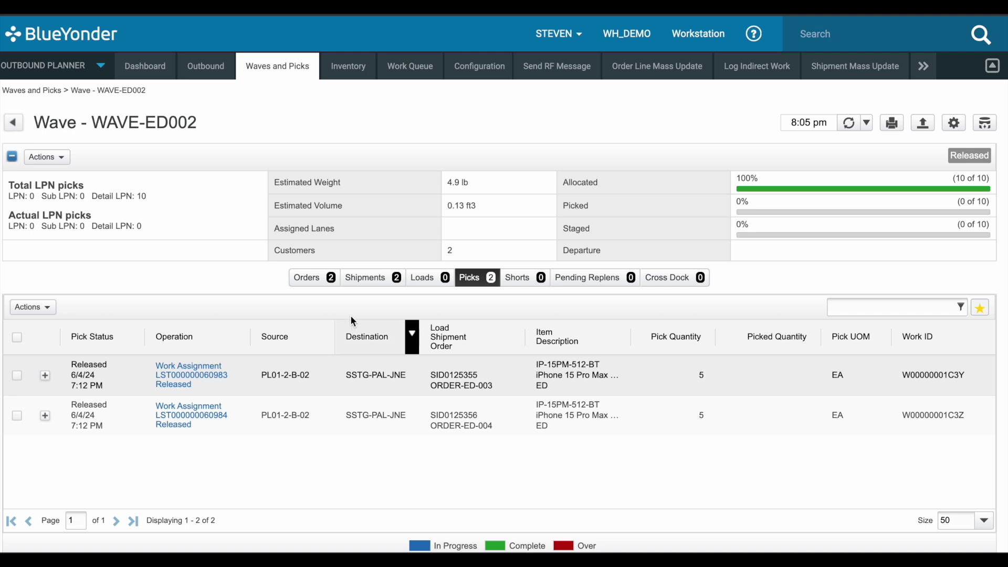
- Review the orders and picks of wave WAVE-ED002, noting the work assignment of each pick
left_click(314, 277)
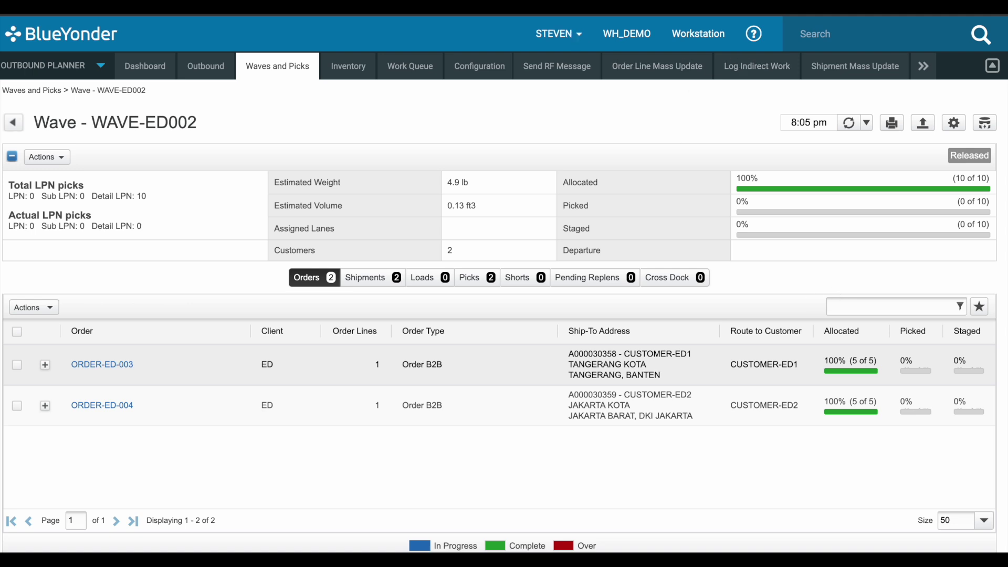
left_click(479, 65)
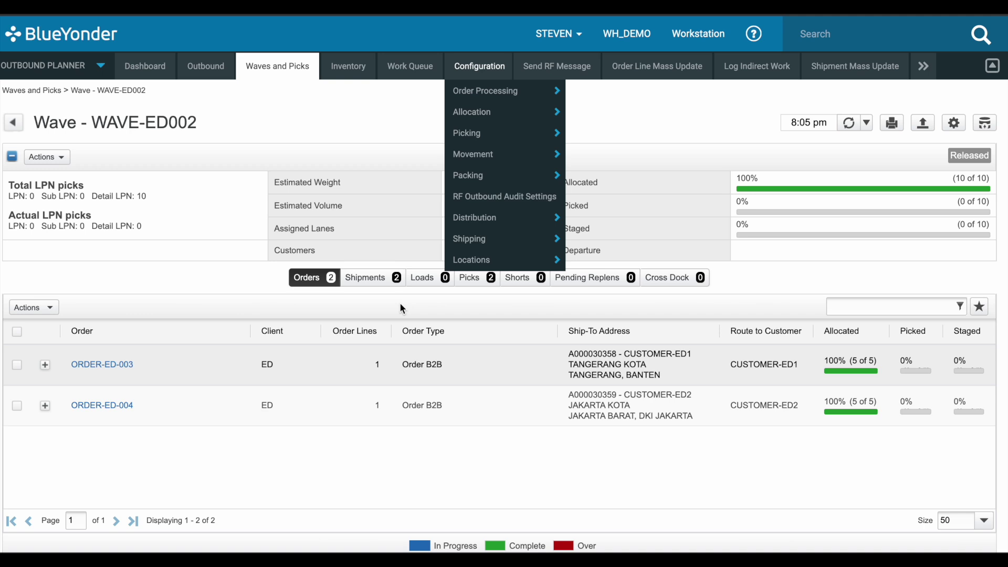
left_click(461, 284)
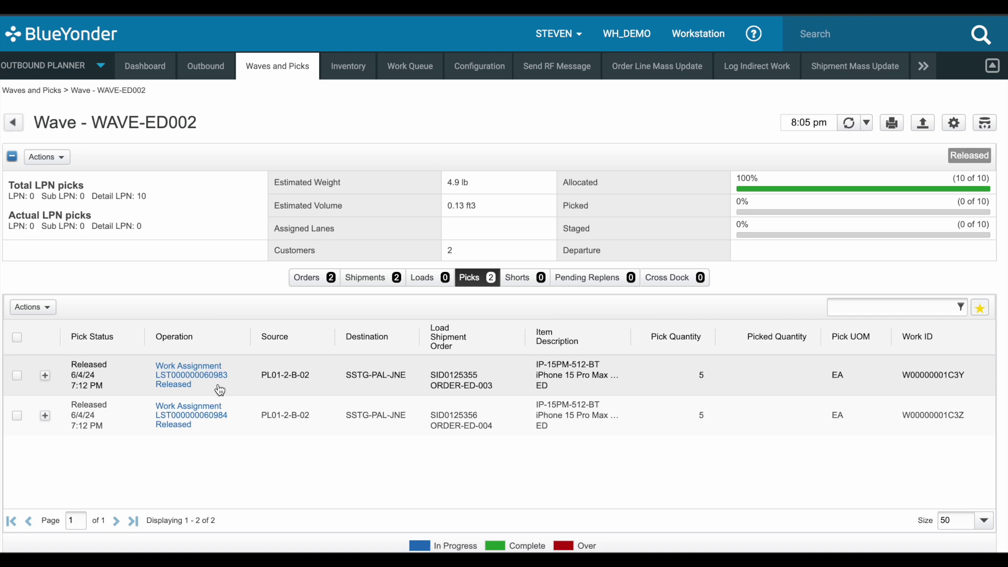
left_click_drag(234, 378, 148, 378)
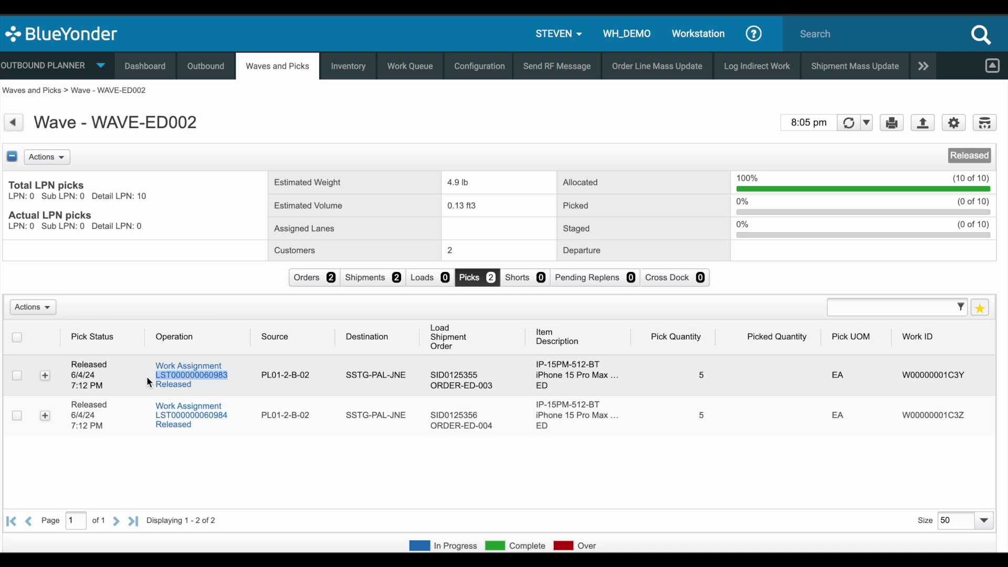
left_click_drag(233, 420, 154, 422)
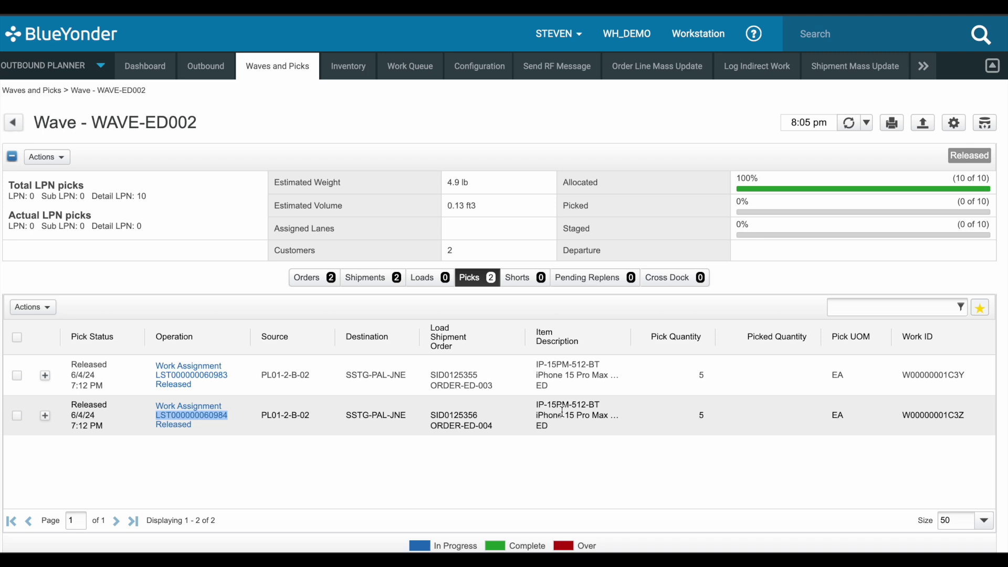
left_click(307, 277)
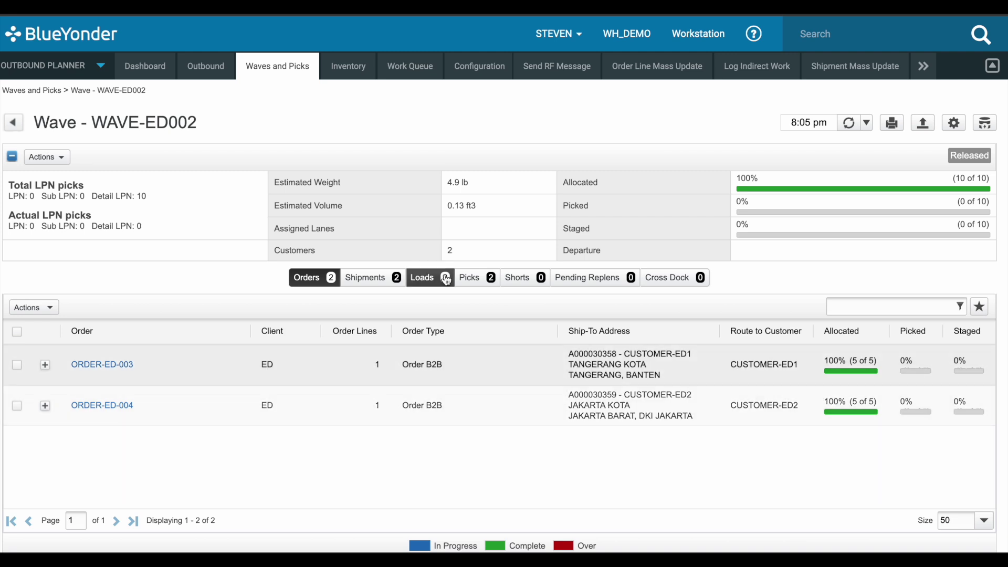
left_click(379, 286)
left_click(470, 277)
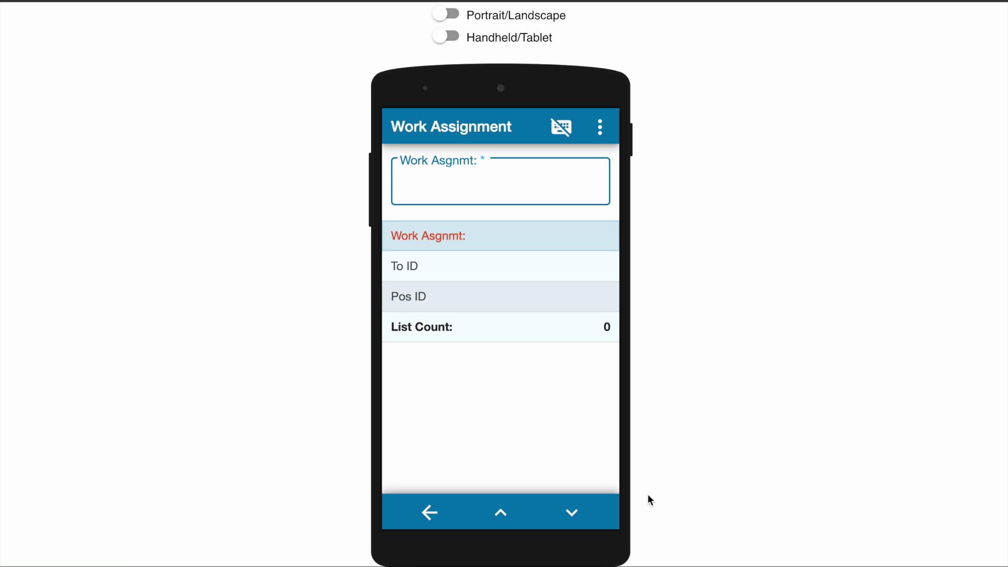
type("LST000000060983")
key("Return")
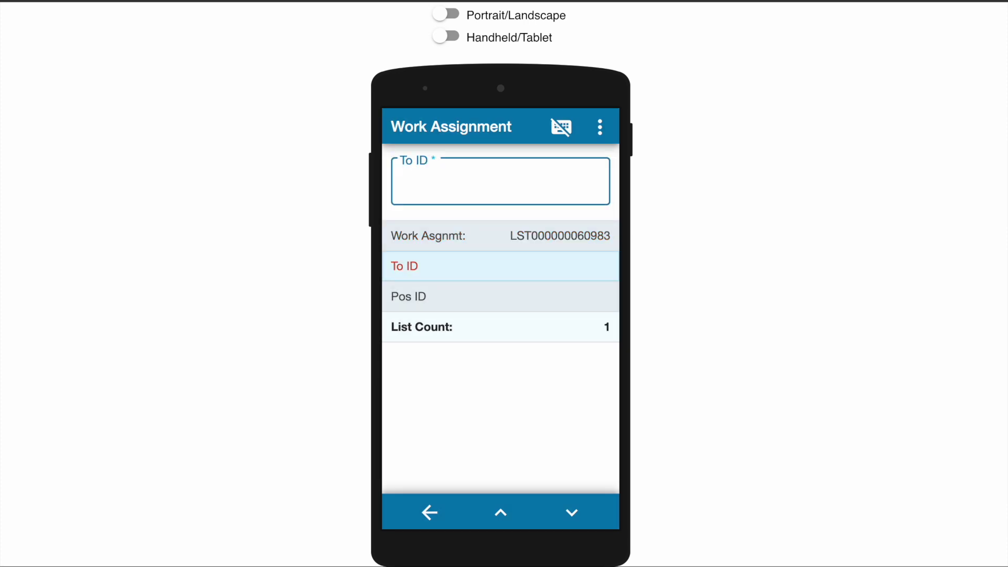
type("LST000000060983")
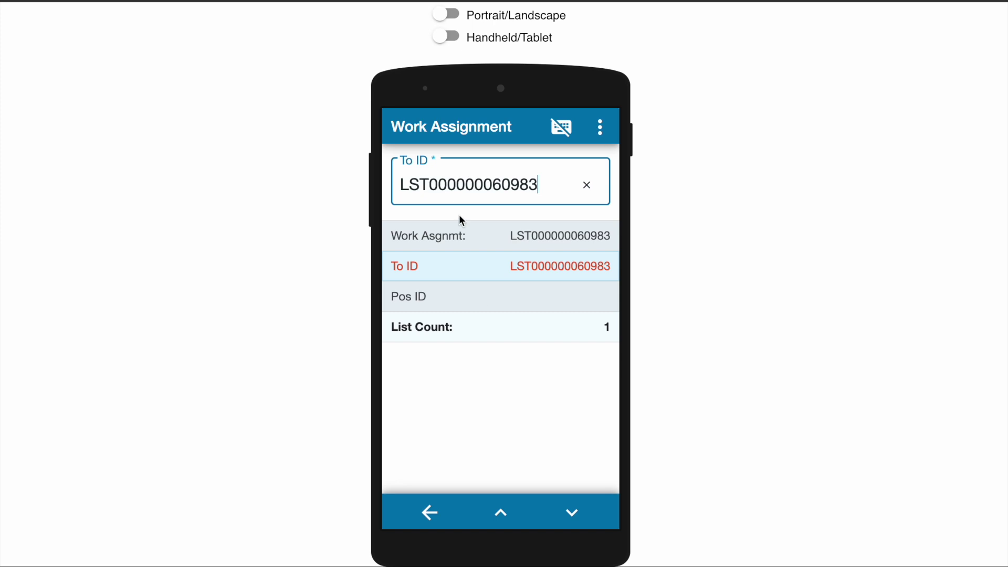
left_click_drag(430, 190, 390, 188)
type("TOID")
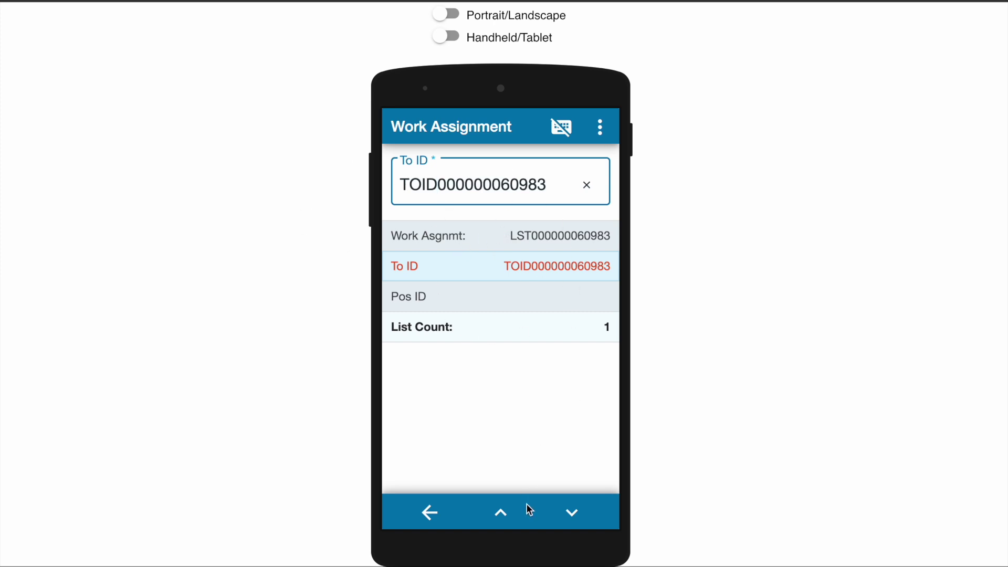
left_click(552, 338)
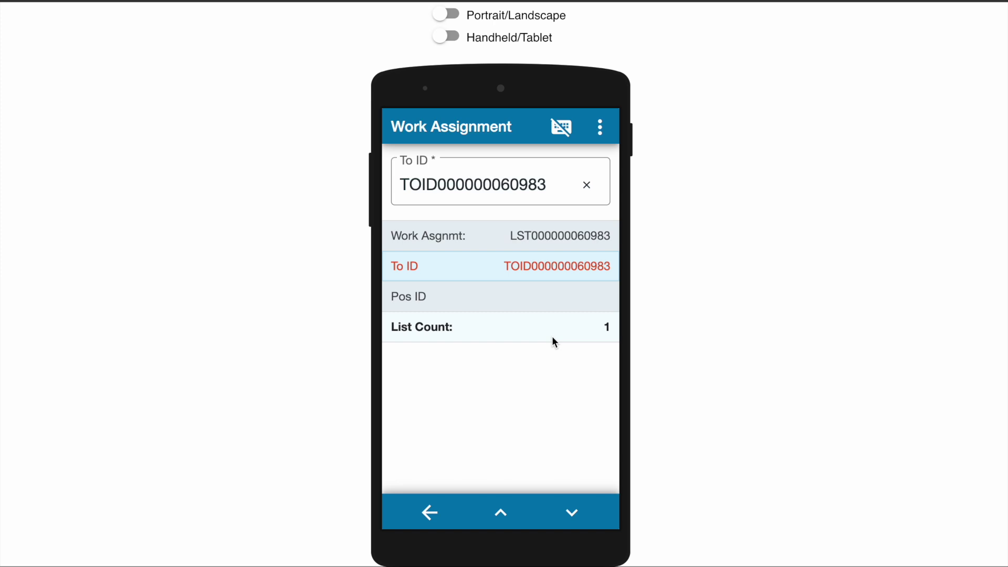
left_click(542, 184)
double_click(542, 184)
key("Return")
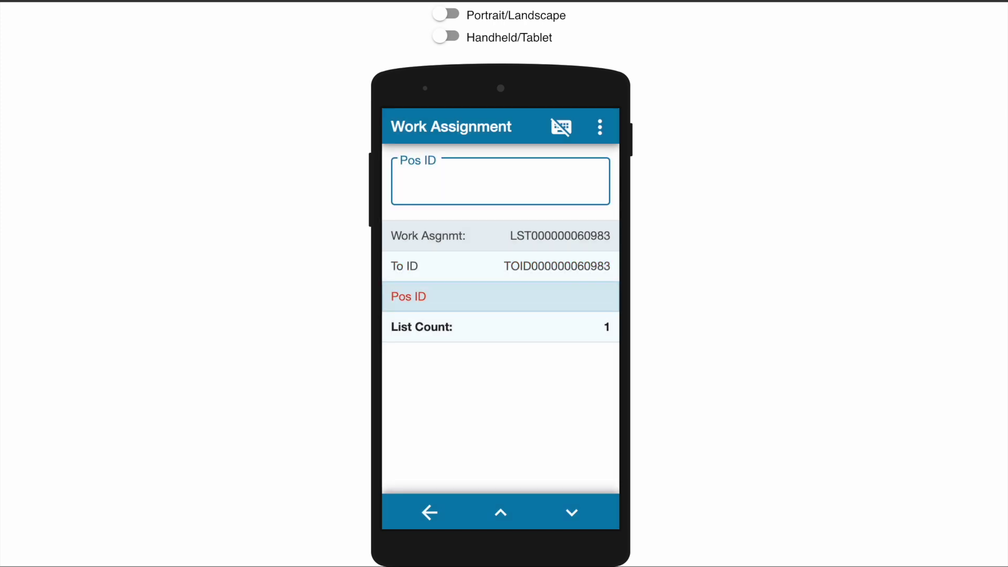
key("Return")
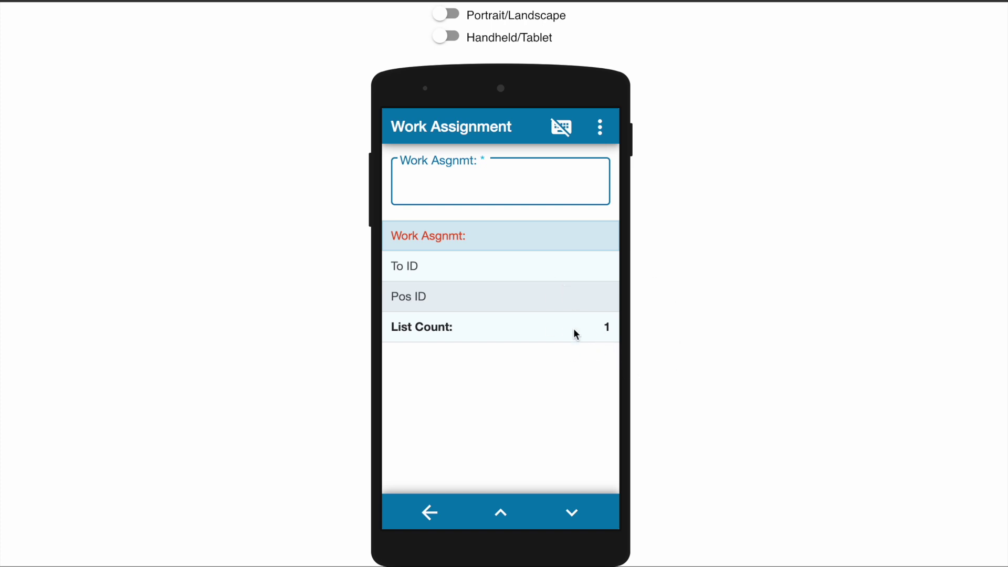
type("LST000000060983")
key("BackSpace")
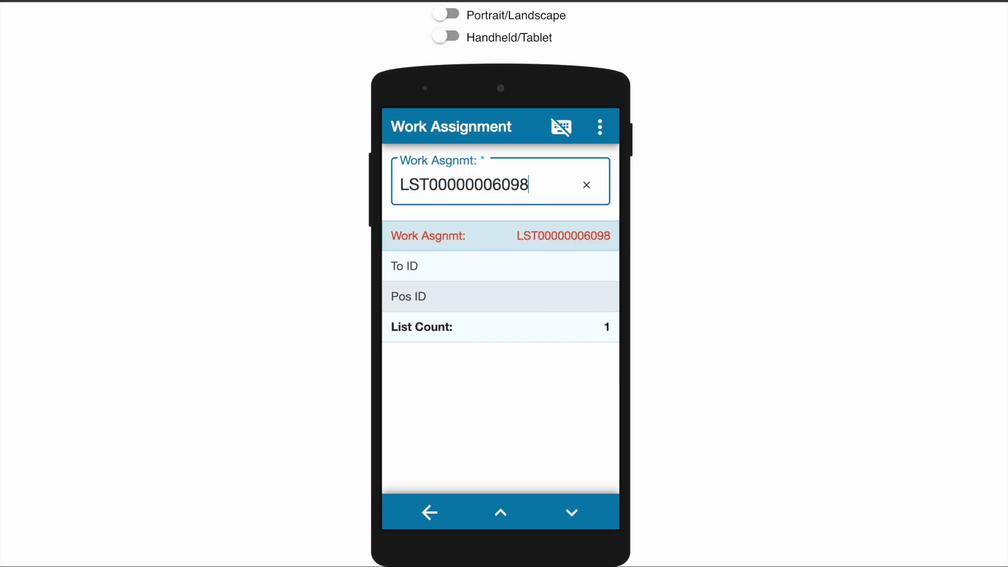
type("4")
key("Return")
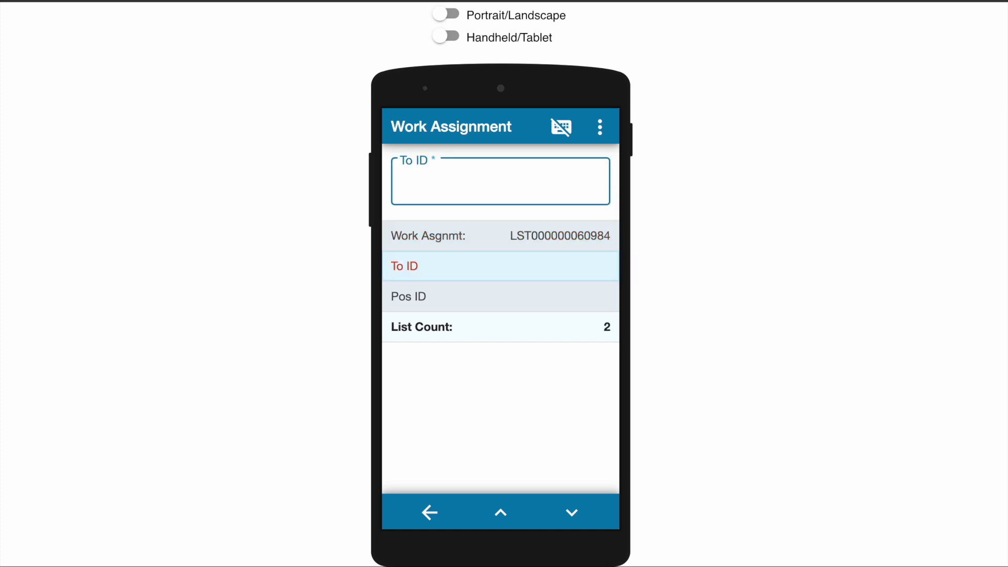
type("LST000000060983")
key("BackSpace")
type("4")
key("Left")
key("Left")
key("Left")
key("Left")
key("Left")
key("Left")
key("Left")
key("Left")
key("Left")
key("Left")
key("Left")
key("Left")
key("Left")
key("Right")
key("shift+Left")
key("shift+Left")
key("shift+Left")
type("TOID")
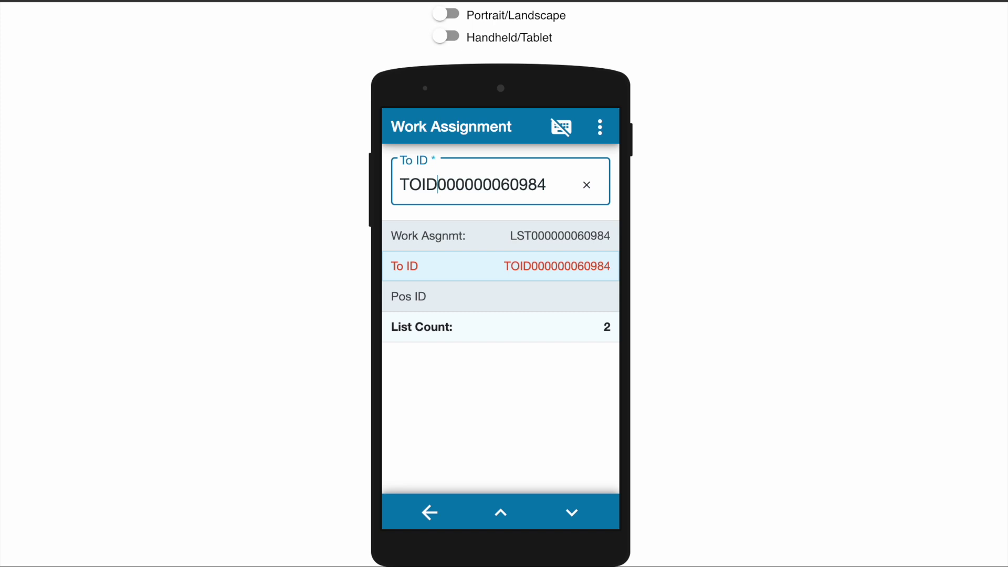
key("Return")
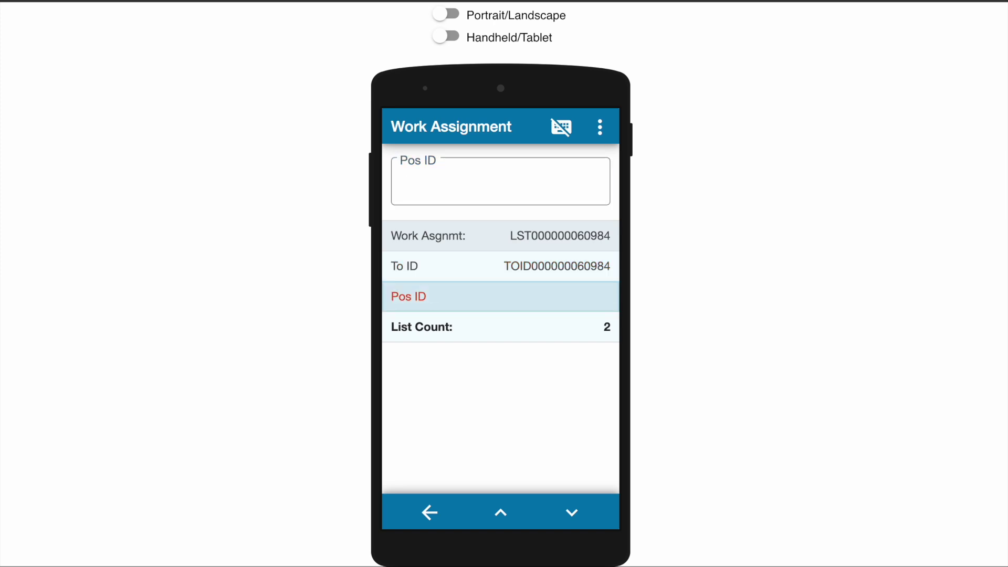
- Leave the second assignment's Pos ID blank and finish the work assignment list to start picking
key("Return")
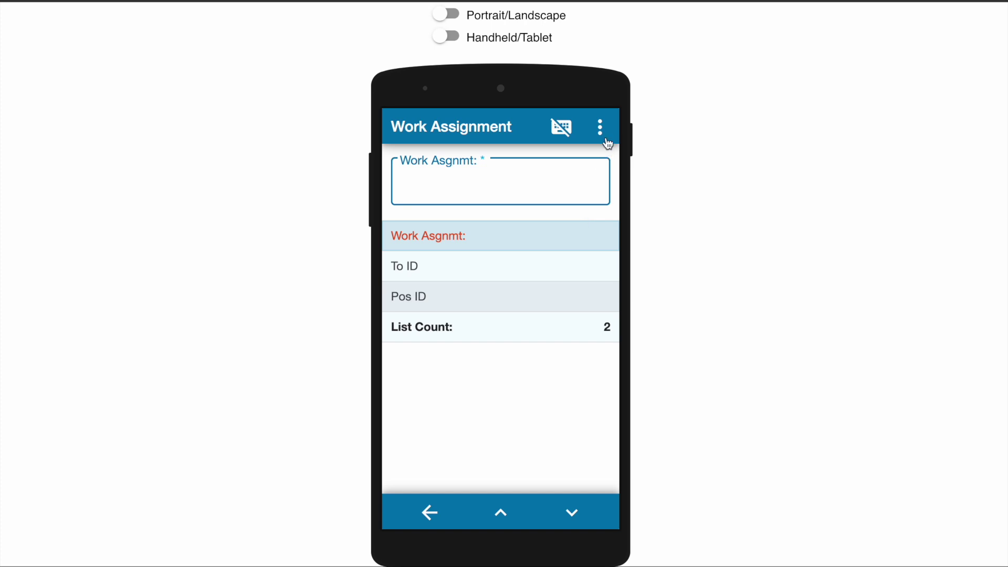
left_click(600, 127)
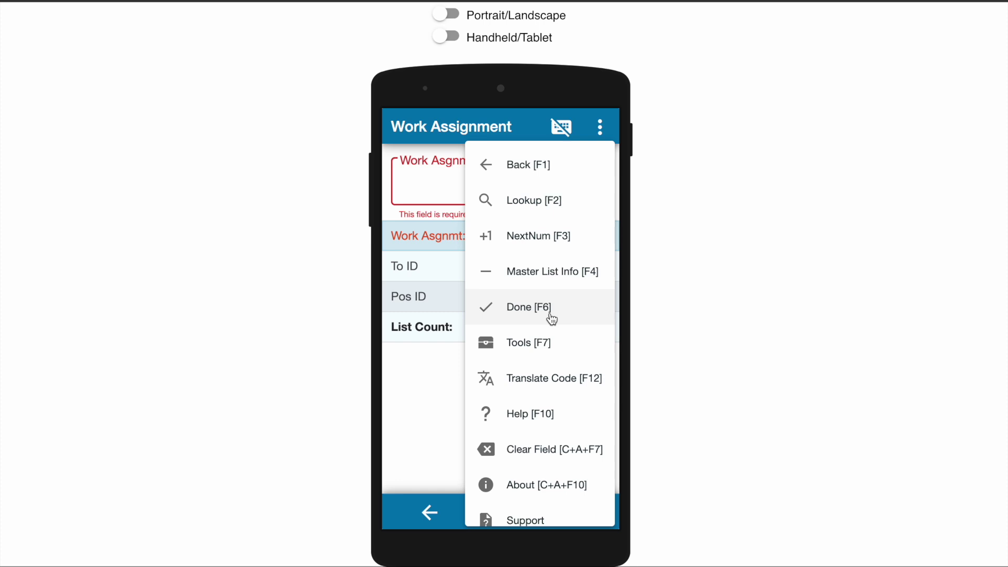
left_click(551, 318)
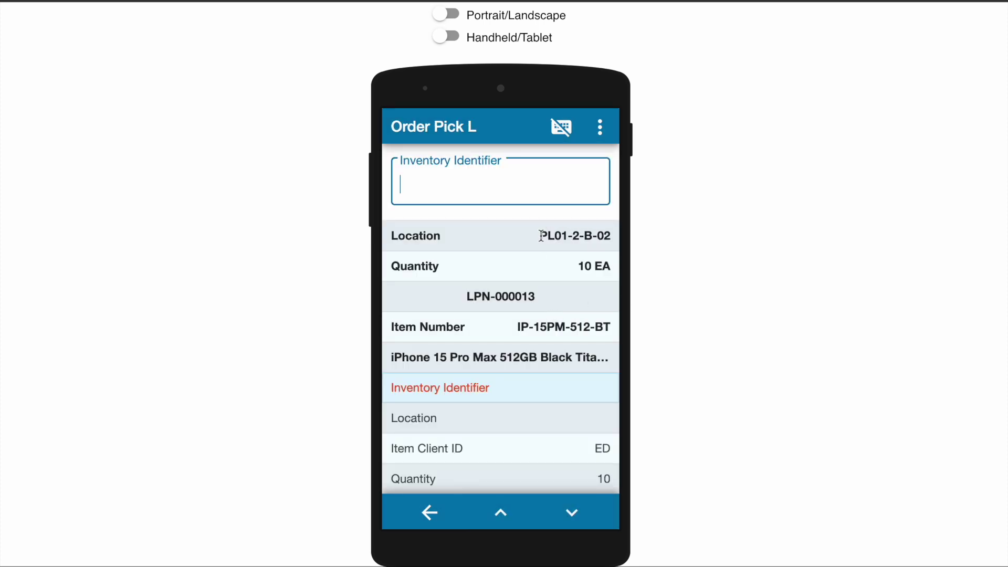
- Examine the source location, quantity and LPN requested for the order pick
left_click_drag(541, 236, 626, 248)
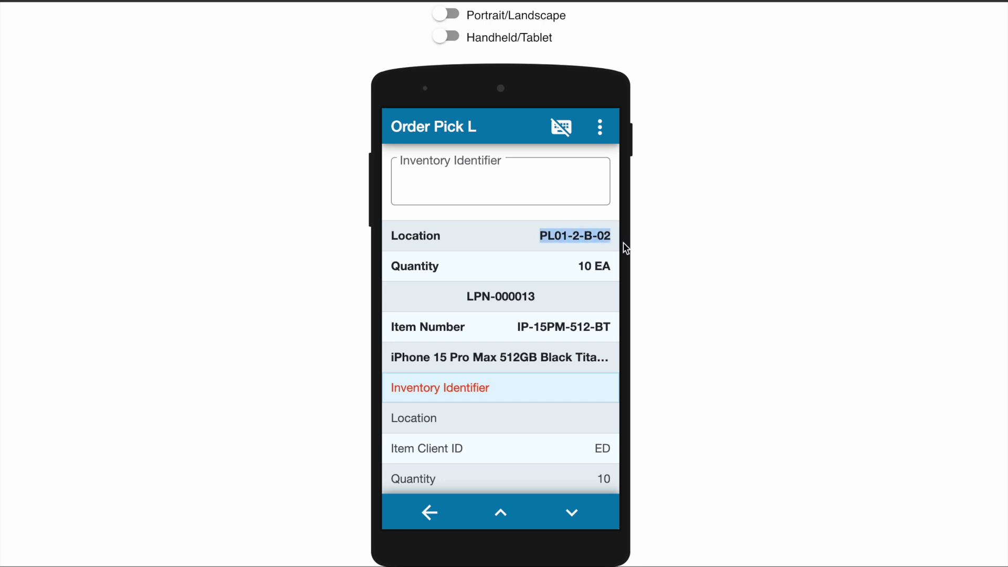
left_click_drag(533, 297, 454, 300)
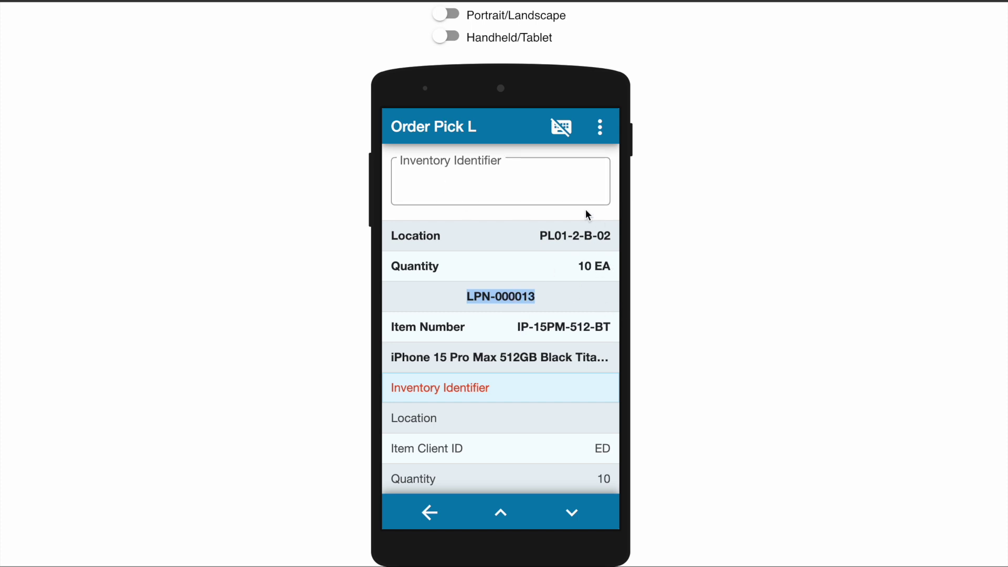
left_click_drag(583, 266, 633, 271)
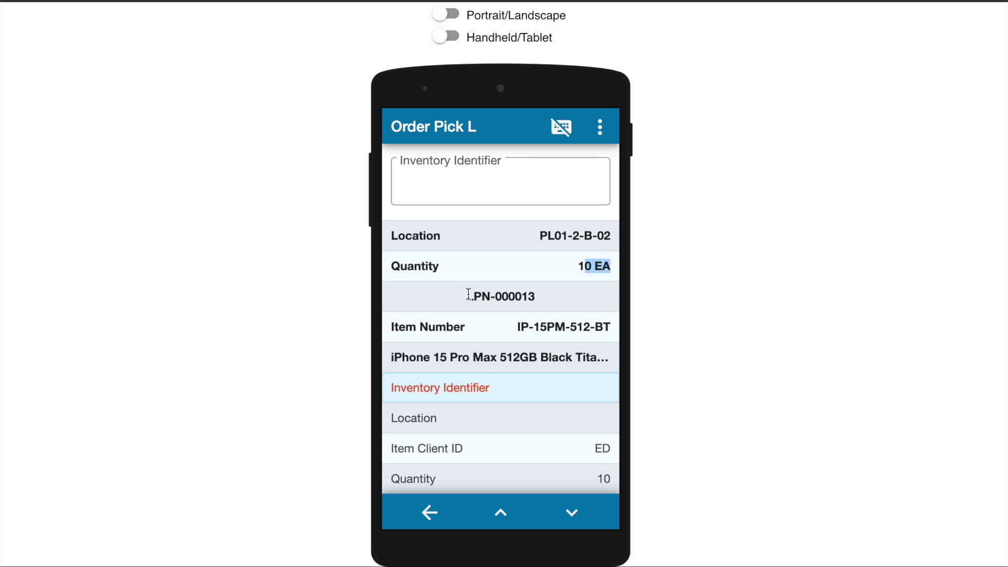
left_click_drag(466, 297, 573, 294)
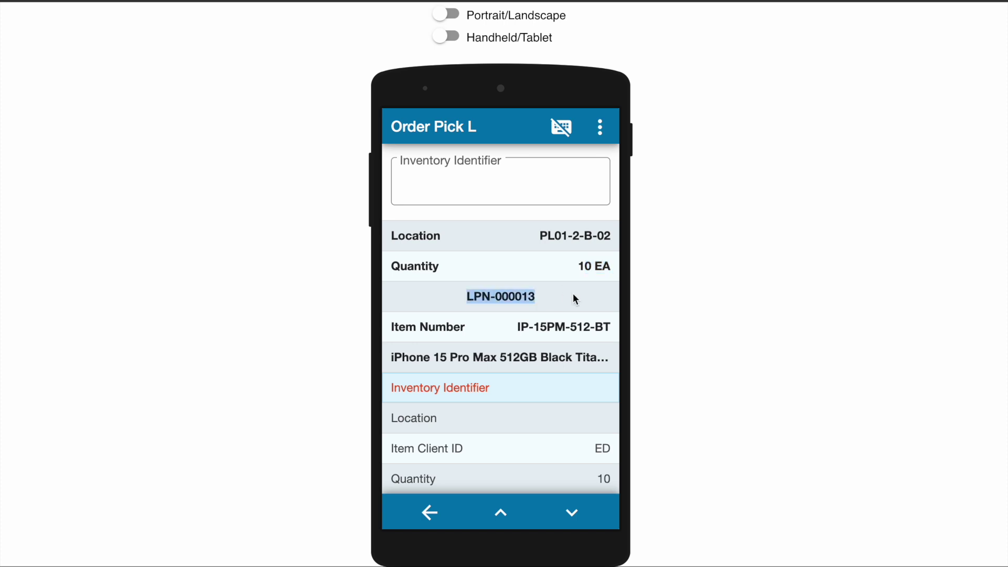
left_click(534, 237)
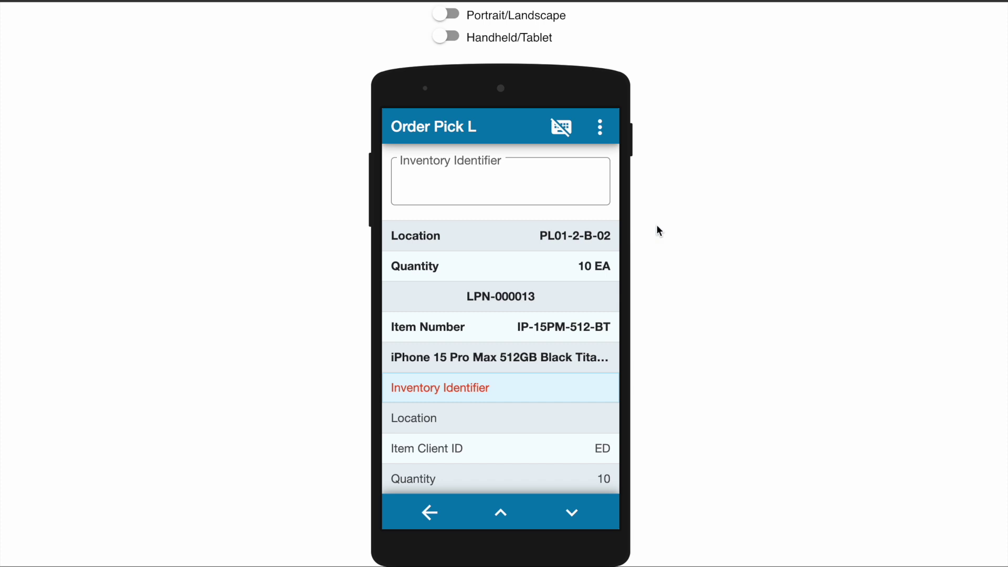
- Enter LPN-000013 as the inventory identifier for the order pick
left_click_drag(587, 260, 625, 267)
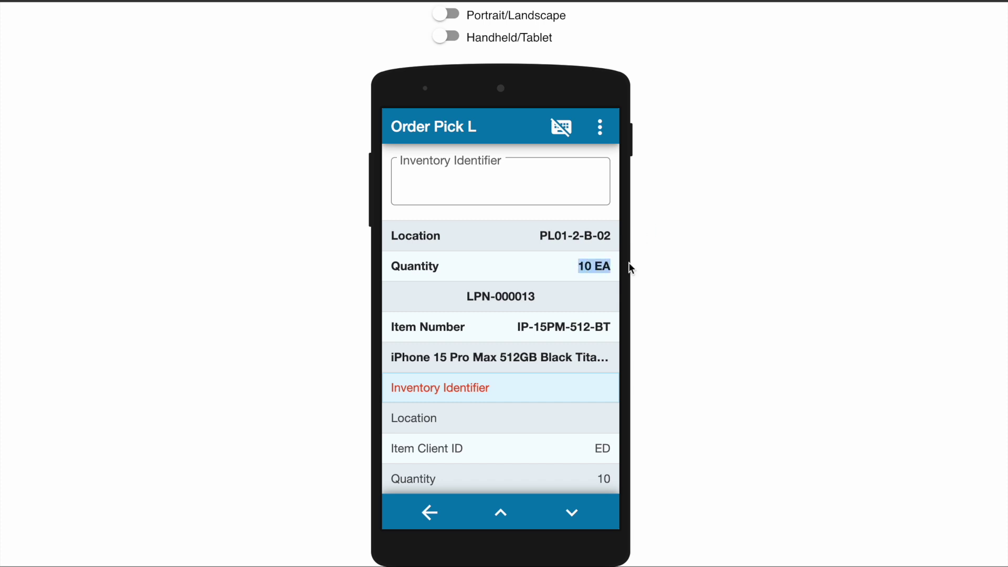
left_click_drag(547, 297, 442, 297)
key("ctrl+c")
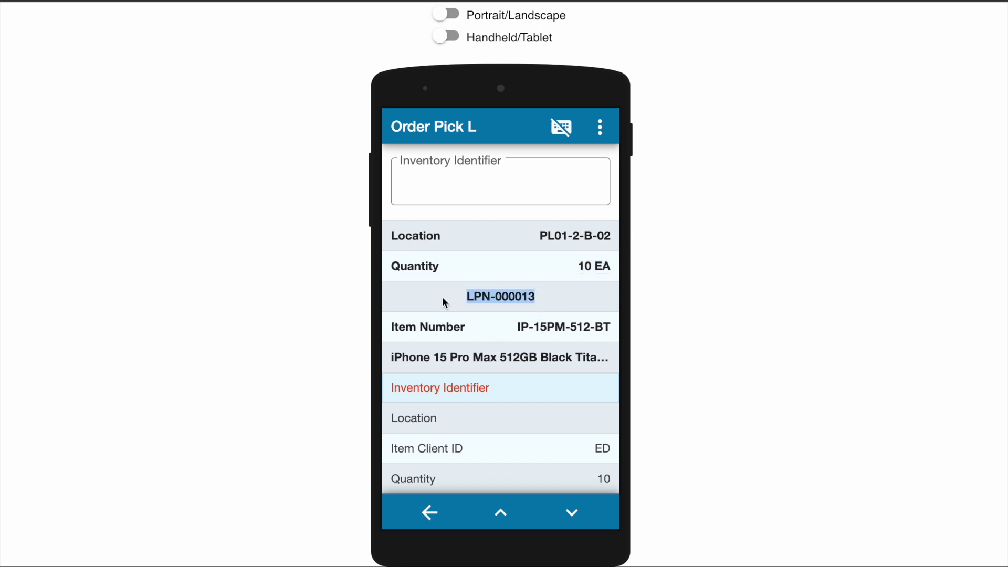
left_click(500, 179)
key("ctrl+v")
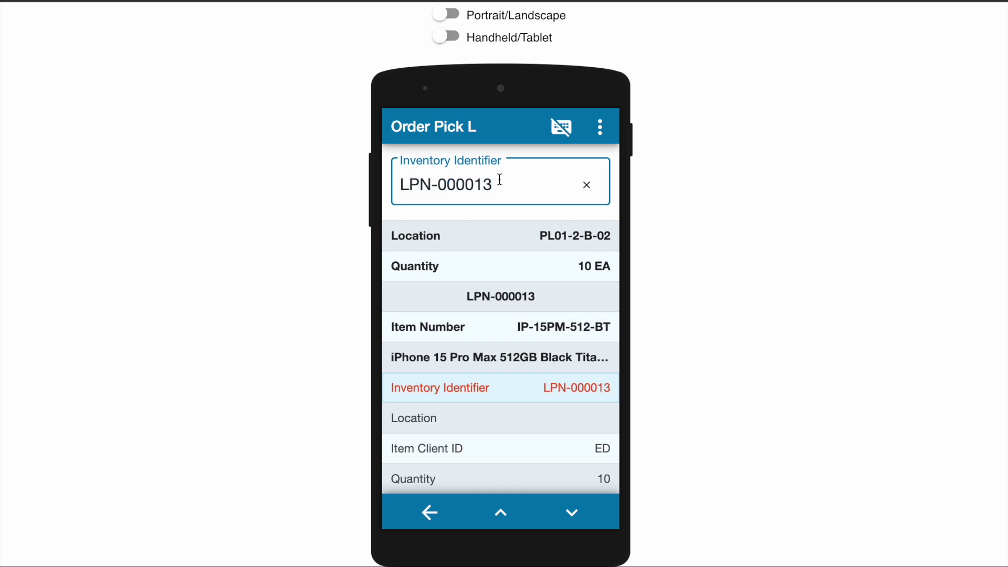
key("Return")
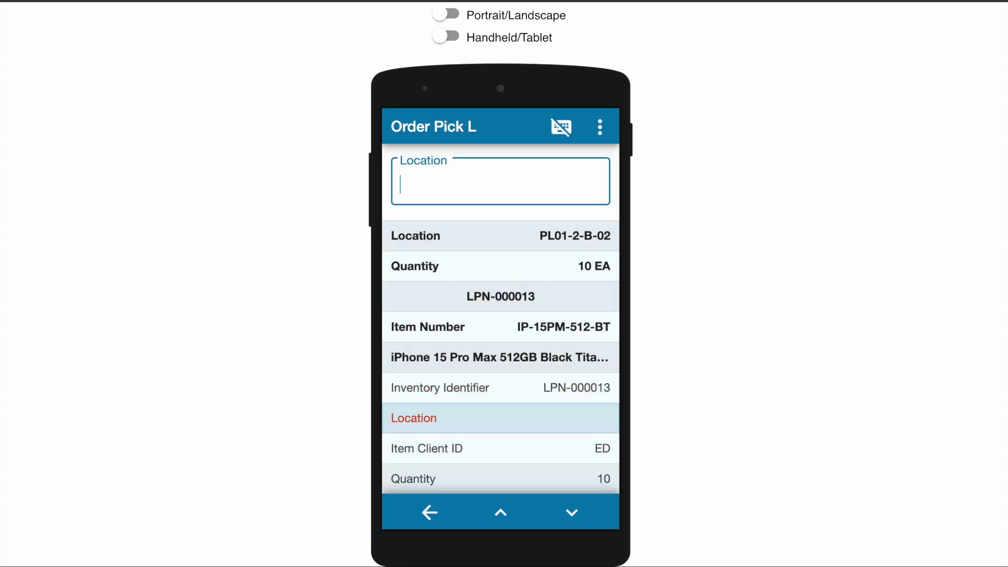
- Set the pick location to PL01-2-B-02 and accept the order pick quantity of 10 EA
left_click_drag(540, 235, 605, 235)
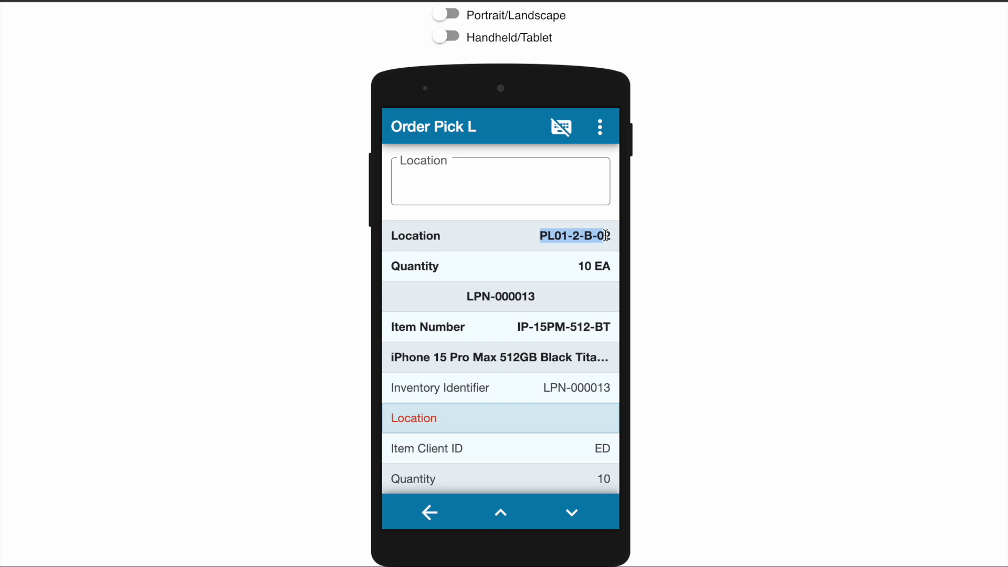
left_click(528, 189)
type("PL01-2-B-02")
key("Return")
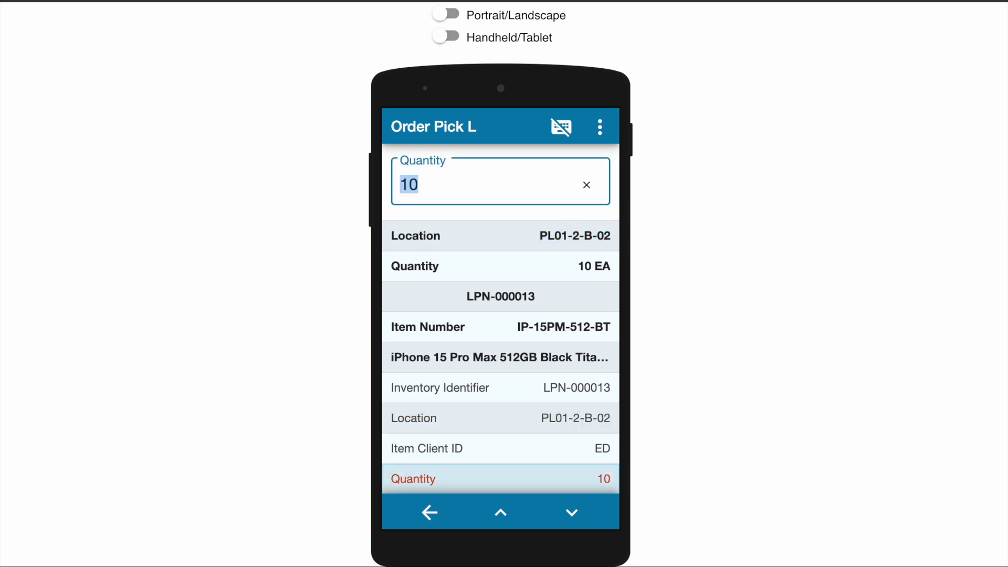
key("Return")
key("Return")
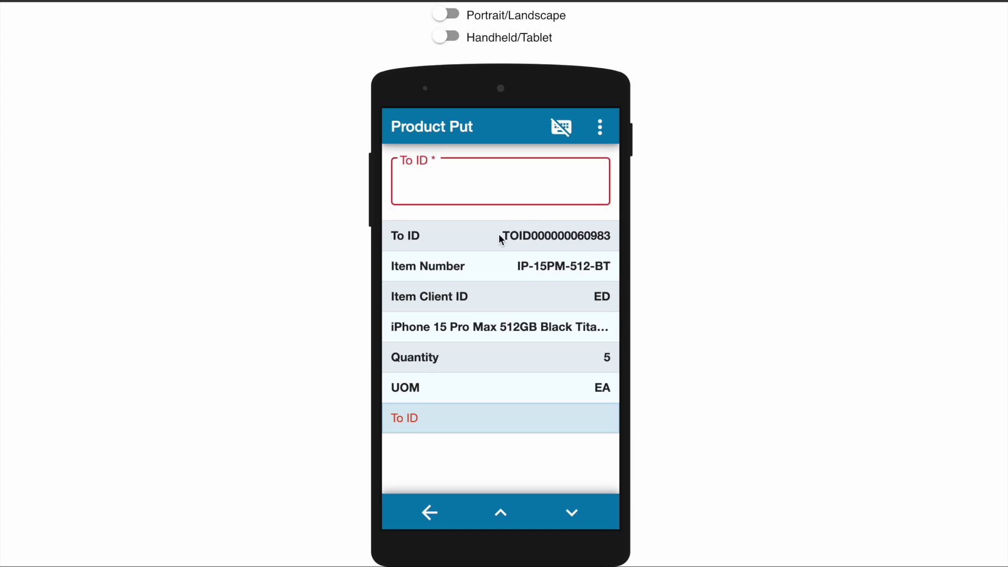
left_click_drag(499, 234, 598, 236)
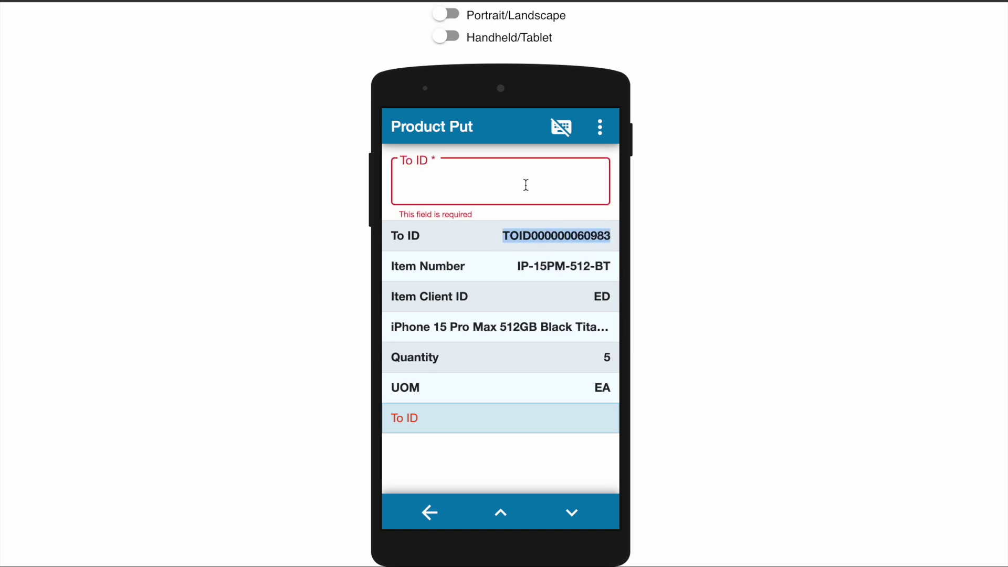
left_click(520, 184)
key("ctrl+v")
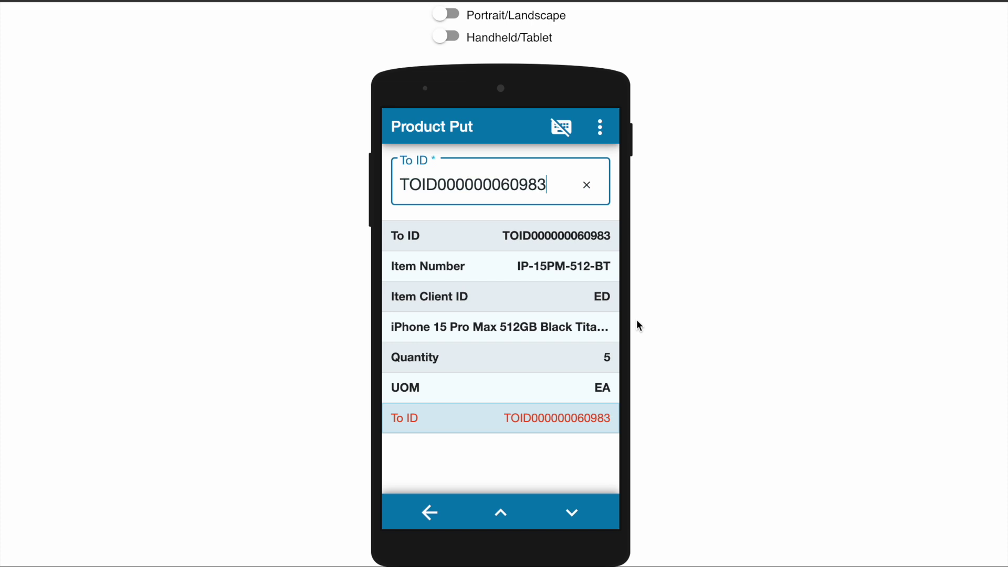
left_click(725, 127)
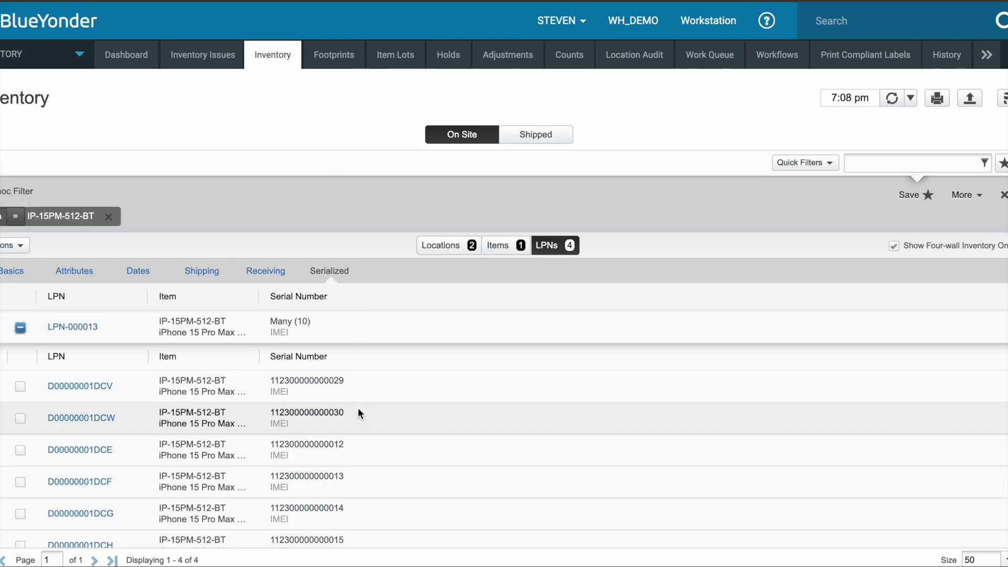
left_click_drag(361, 383, 263, 384)
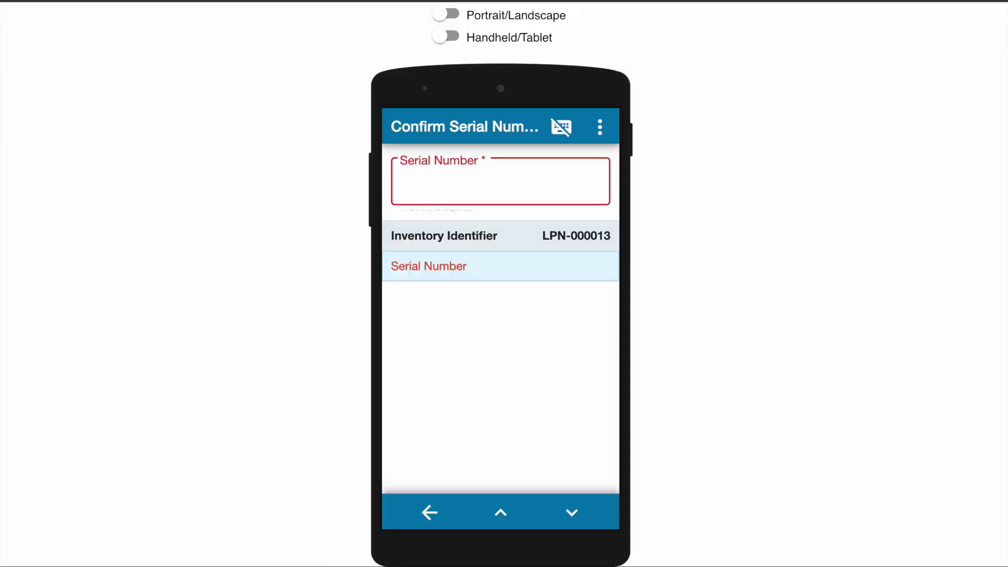
key("ctrl+v")
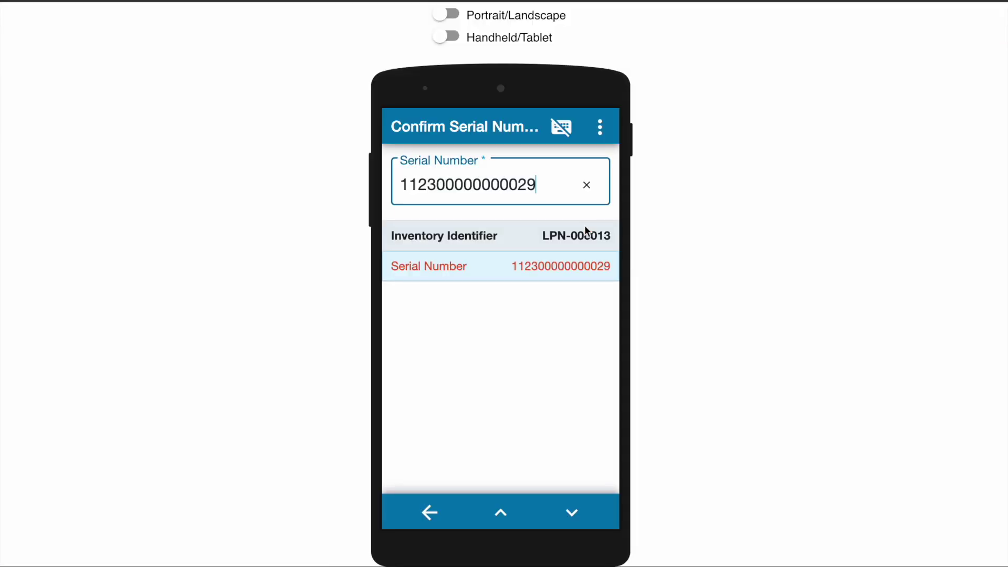
key("Return")
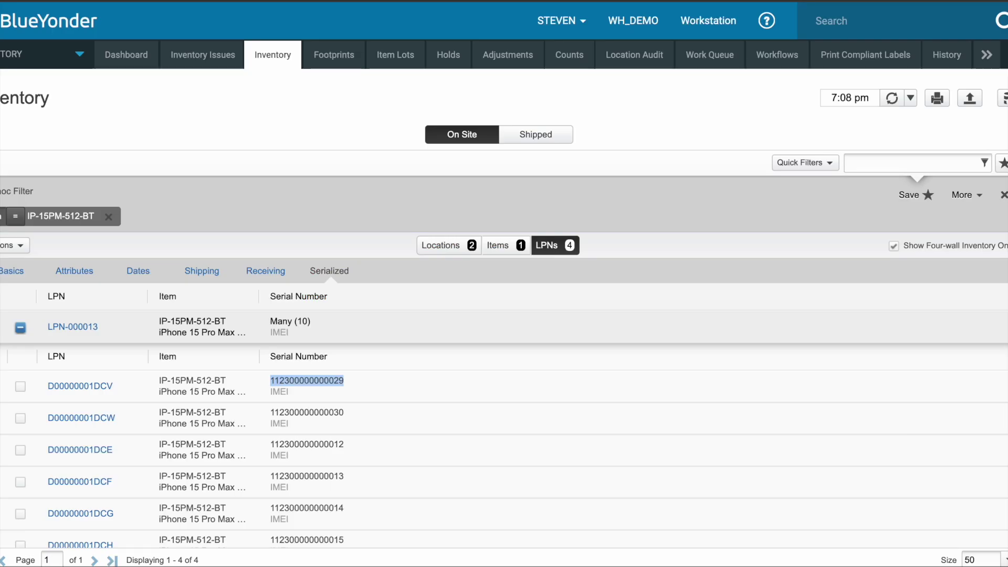
left_click_drag(360, 418, 272, 414)
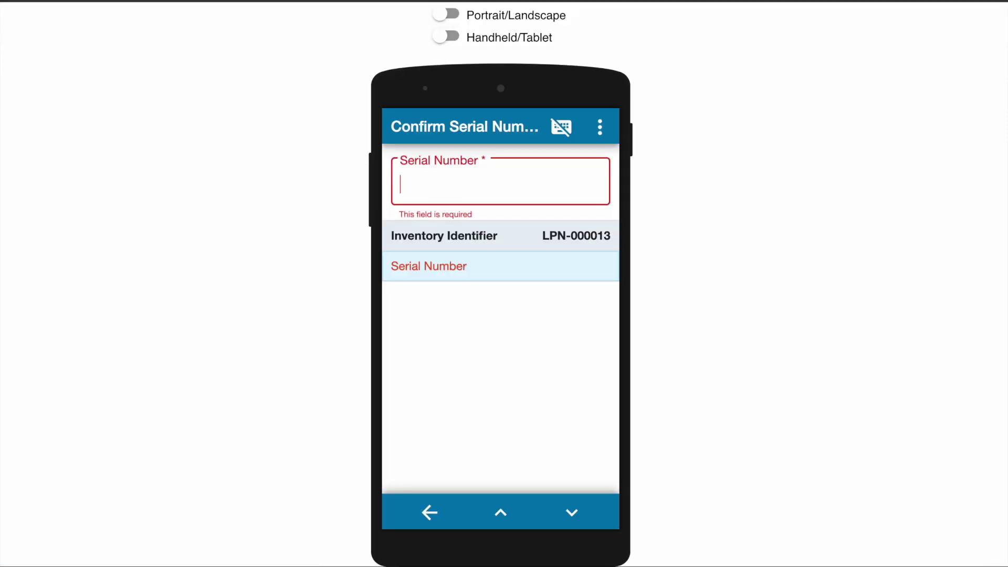
key("ctrl+v")
key("Return")
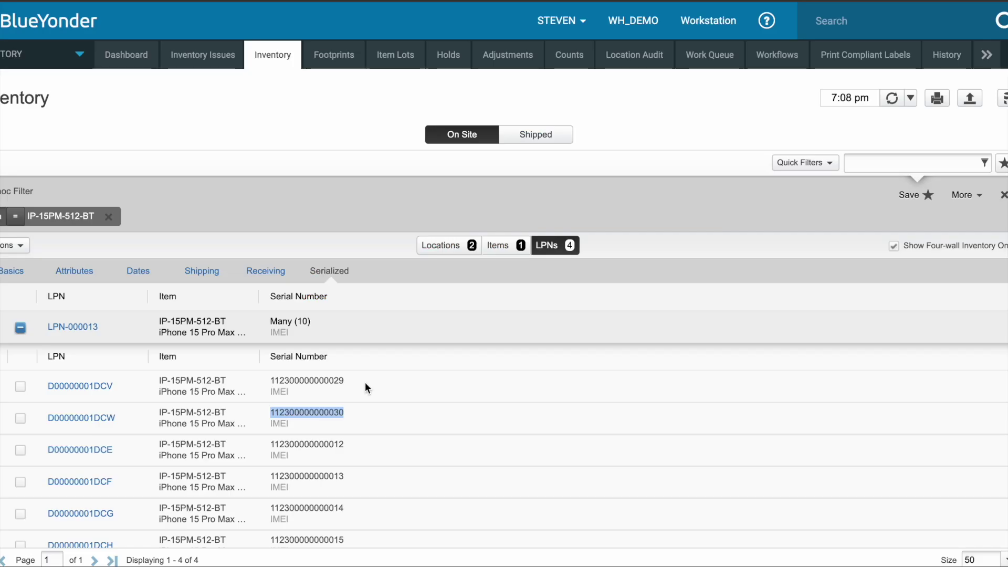
left_click(366, 464)
left_click_drag(352, 443, 273, 444)
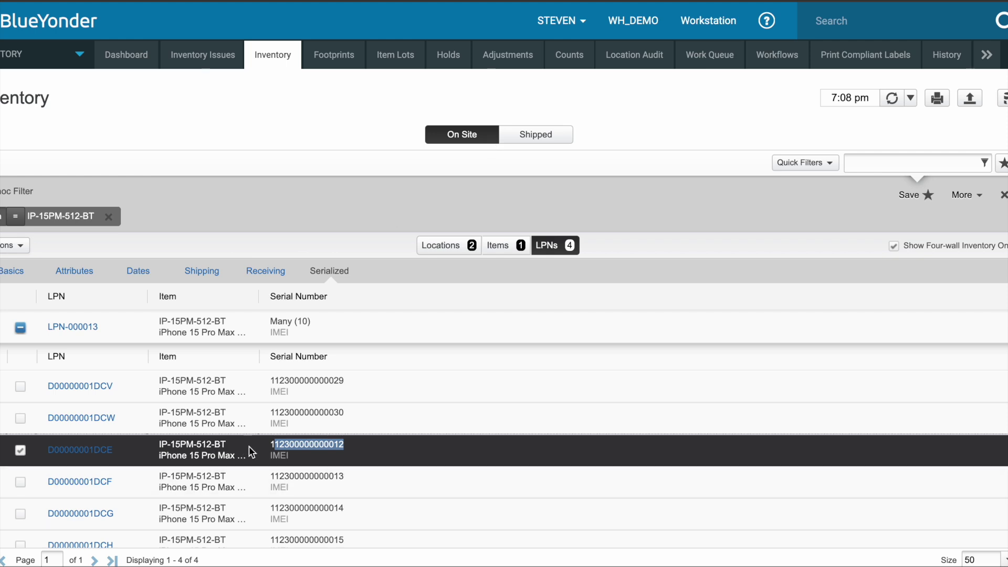
left_click(362, 450)
mouse_move(362, 449)
left_mouse_down()
mouse_move(266, 445)
mouse_move(360, 450)
left_mouse_up()
key("ctrl+c")
left_click(270, 445)
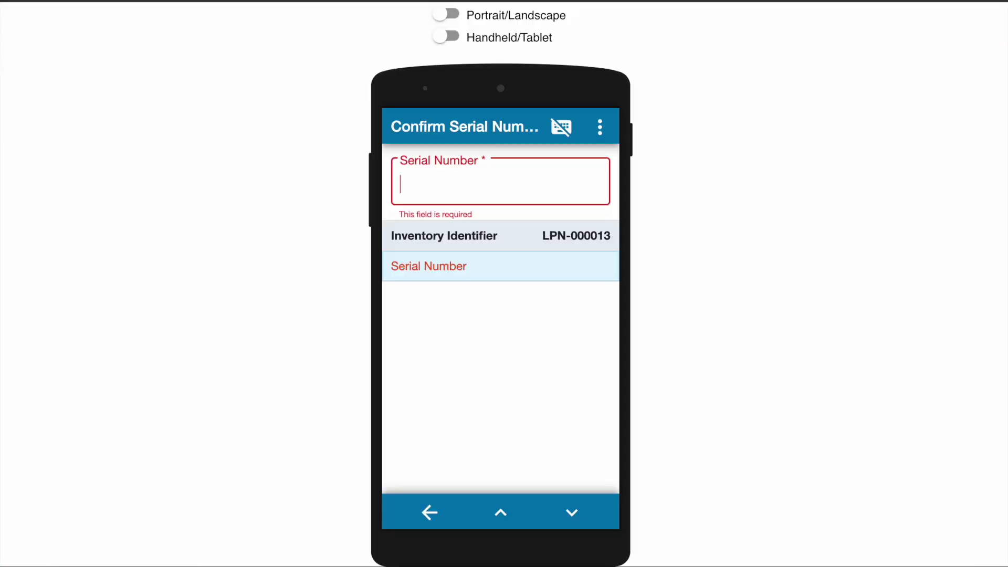
key("ctrl+v")
key("Return")
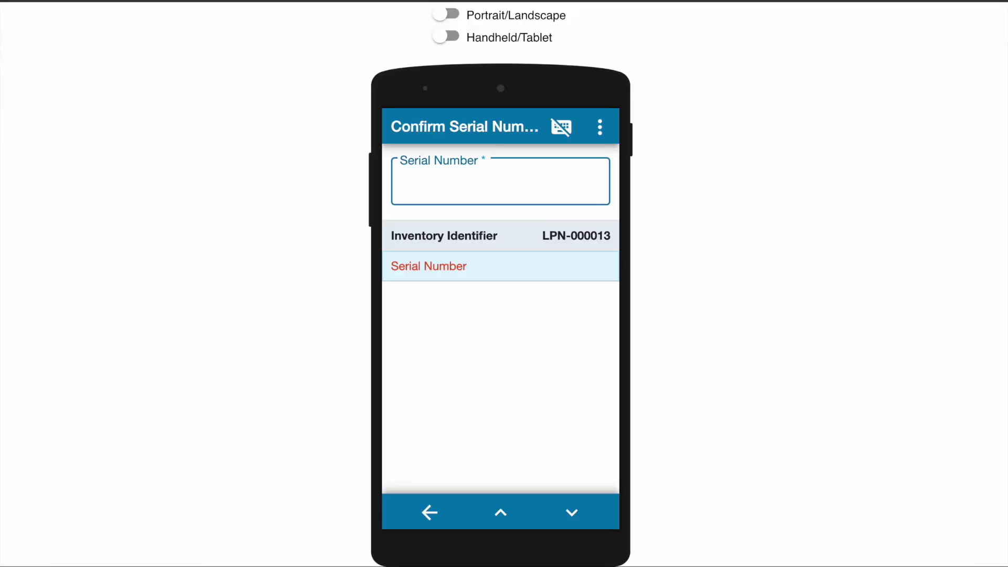
key("ctrl+v")
key("BackSpace")
type("3")
key("Return")
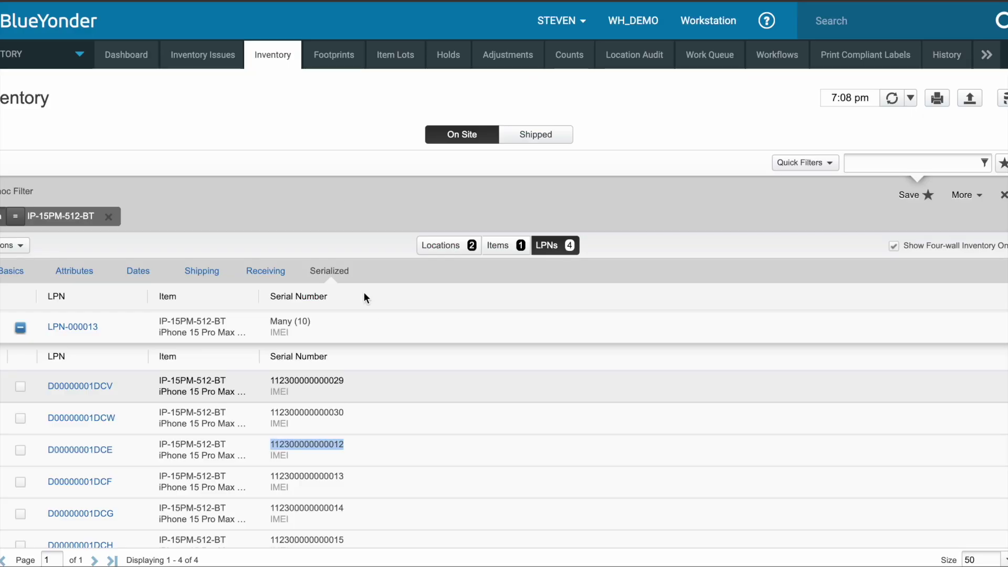
left_click_drag(355, 507, 269, 509)
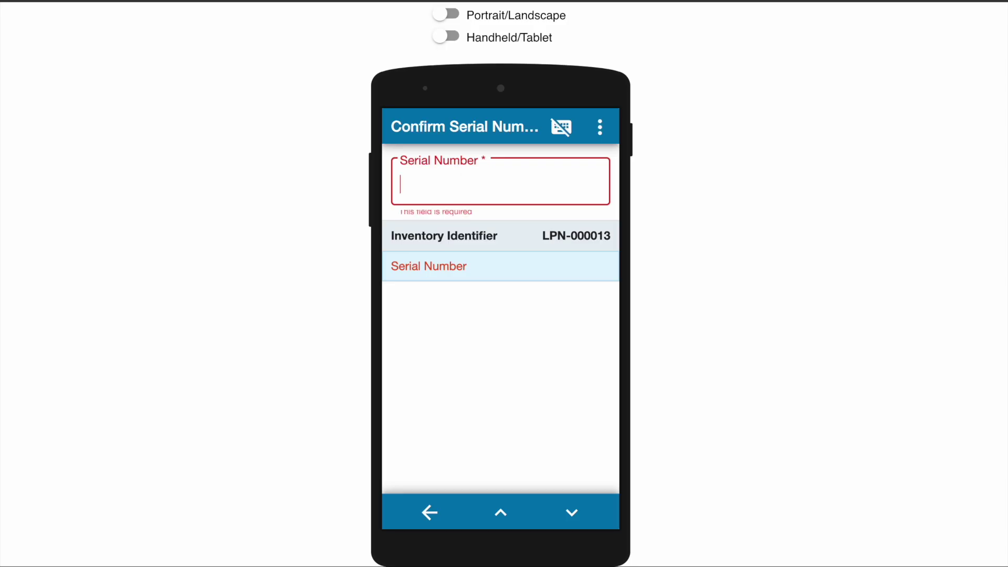
key("ctrl+v")
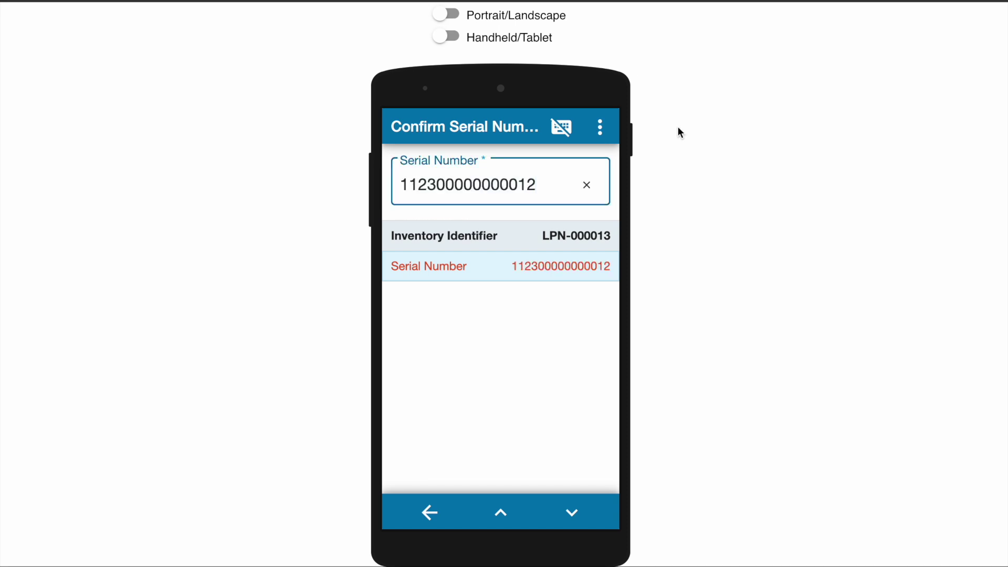
key("BackSpace")
type("4")
key("Return")
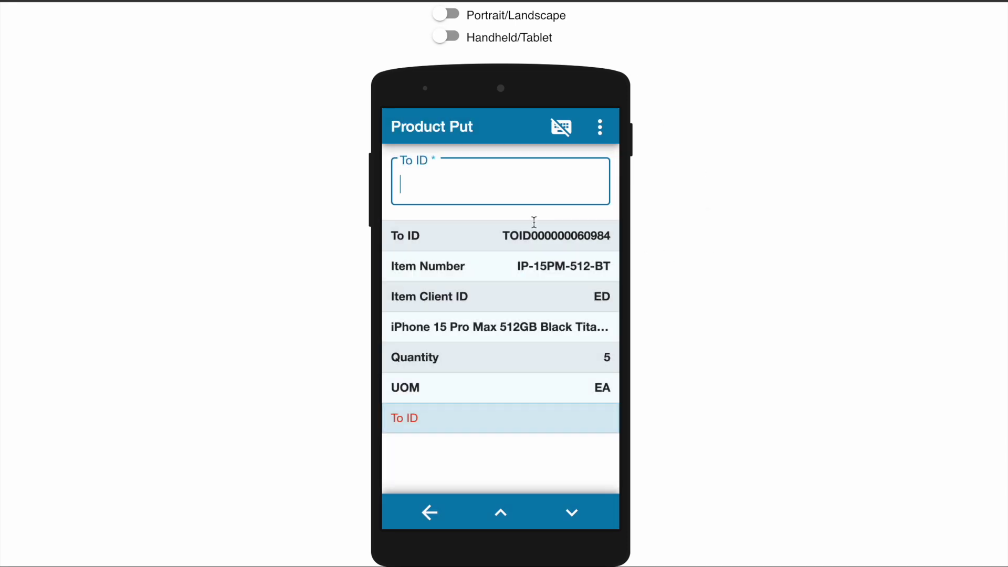
left_click_drag(490, 234, 601, 233)
key("ctrl+c")
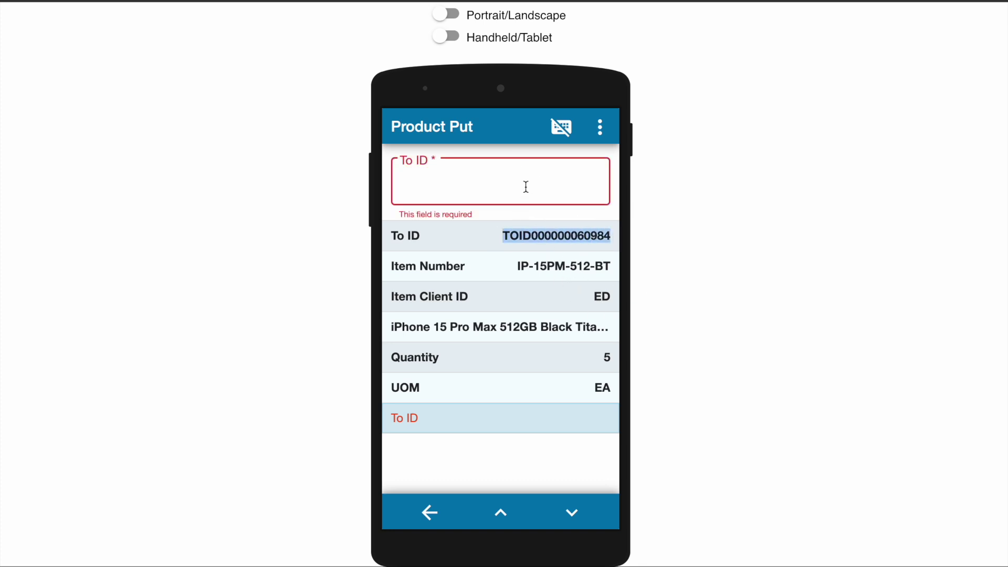
left_click(524, 187)
key("ctrl+v")
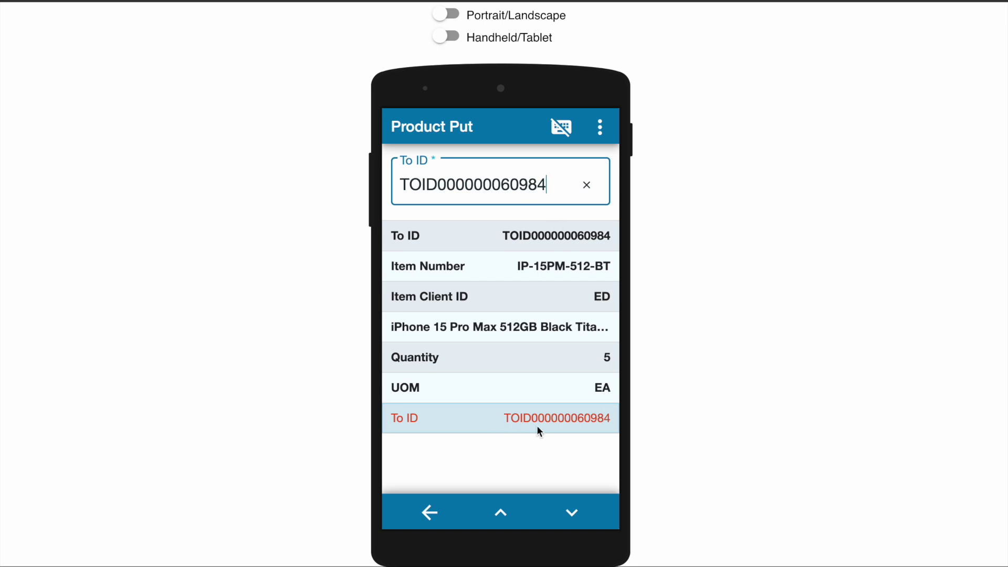
key("Return")
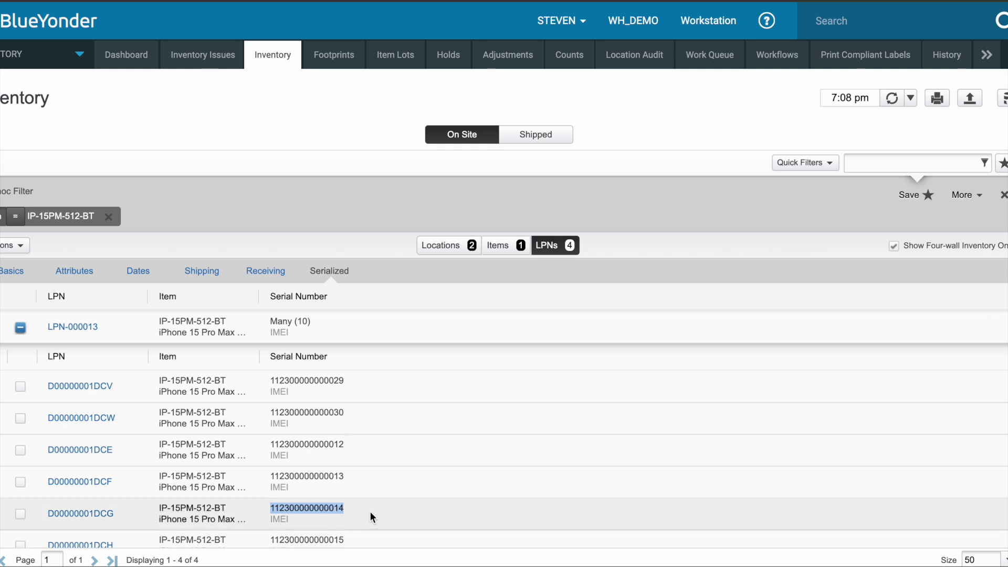
scroll(369, 500, "down", 3)
scroll(360, 391, "up", 3)
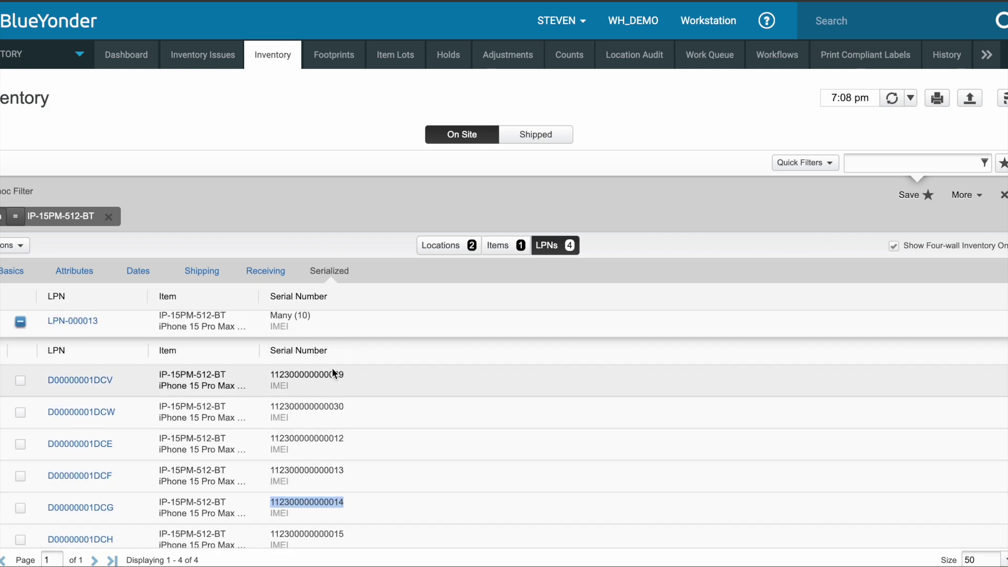
scroll(341, 470, "down", 4)
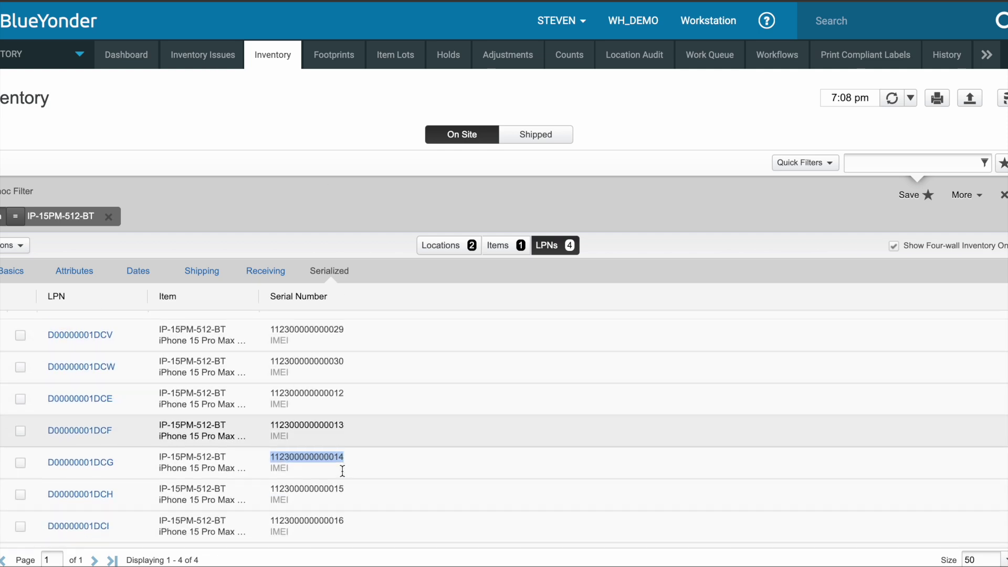
left_click_drag(347, 413, 263, 415)
key("ctrl+c")
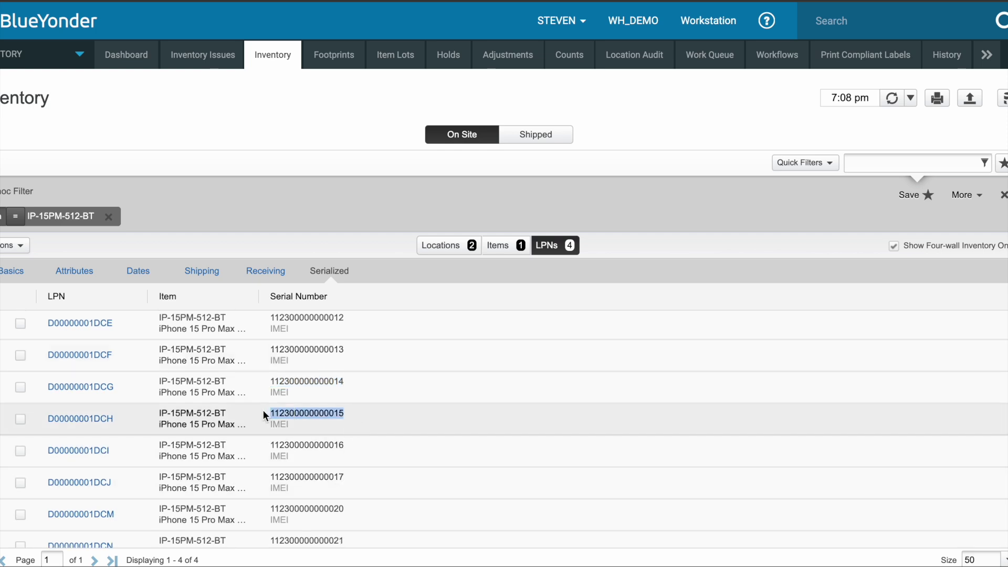
key("alt+Tab")
key("ctrl+v")
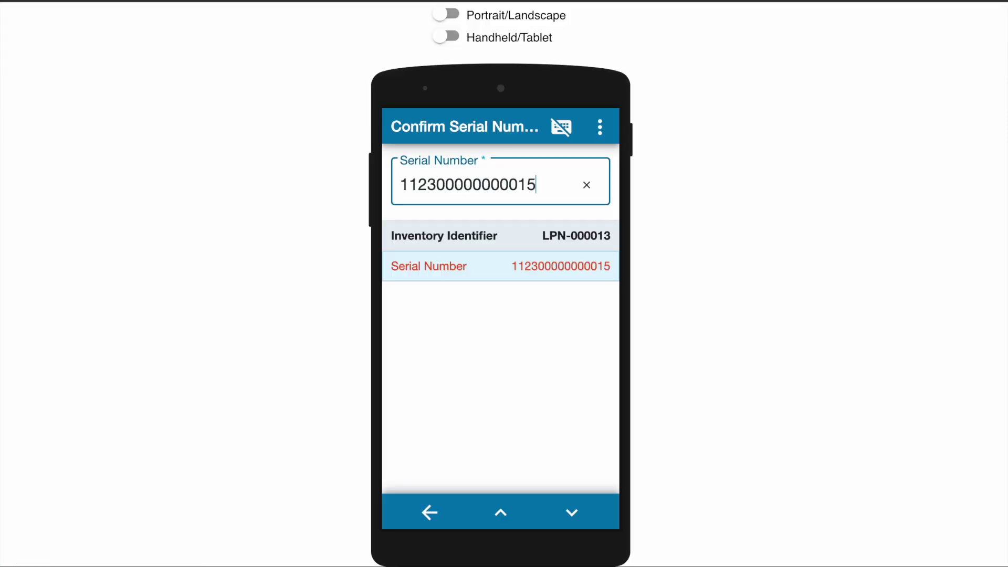
key("ctrl+z")
key("ctrl+v")
key("BackSpace")
type("6")
key("ctrl+a")
key("BackSpace")
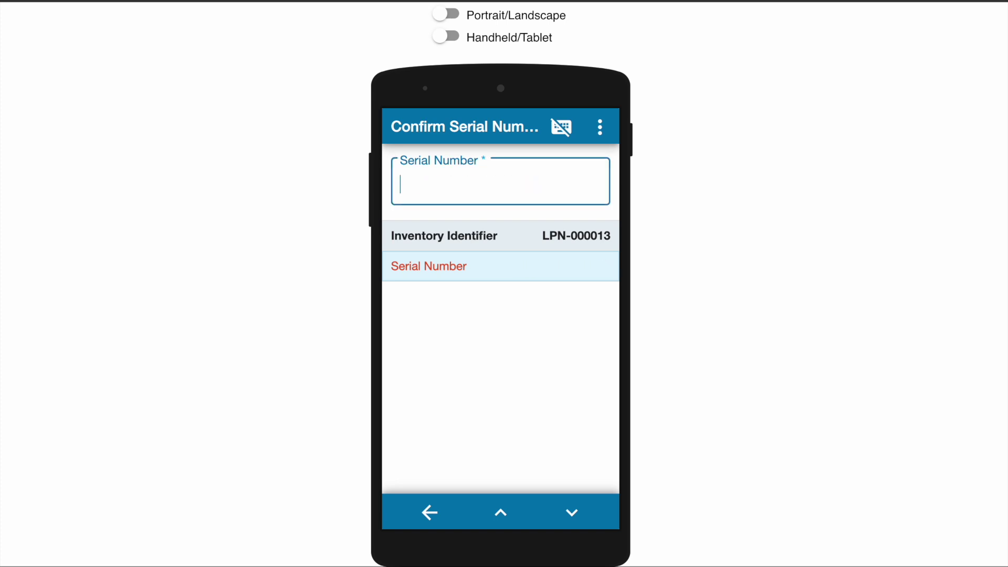
key("ctrl+v")
key("BackSpace")
type("7")
key("ctrl+a")
key("BackSpace")
key("alt+Tab")
scroll(414, 346, "down", 1)
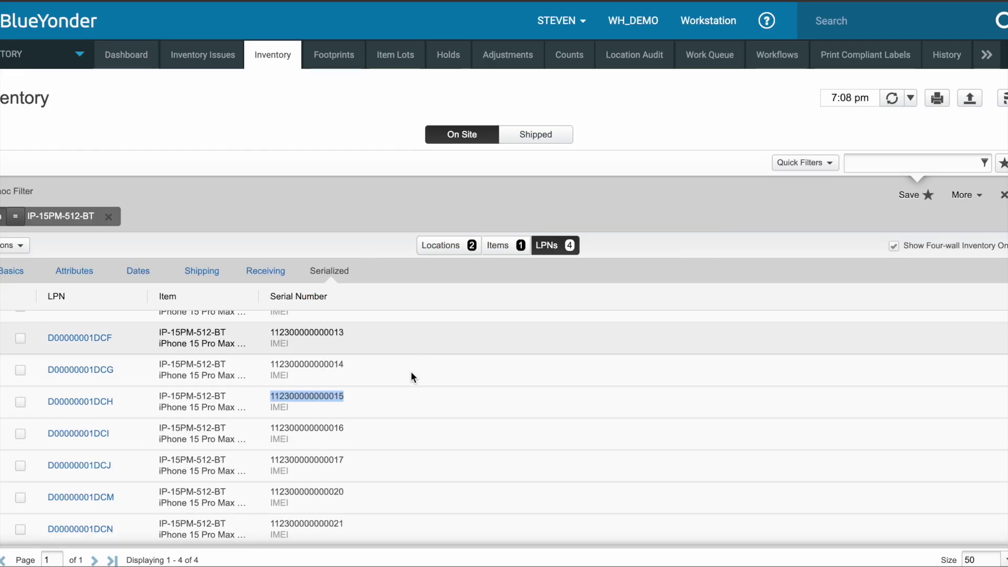
left_click_drag(346, 492, 268, 491)
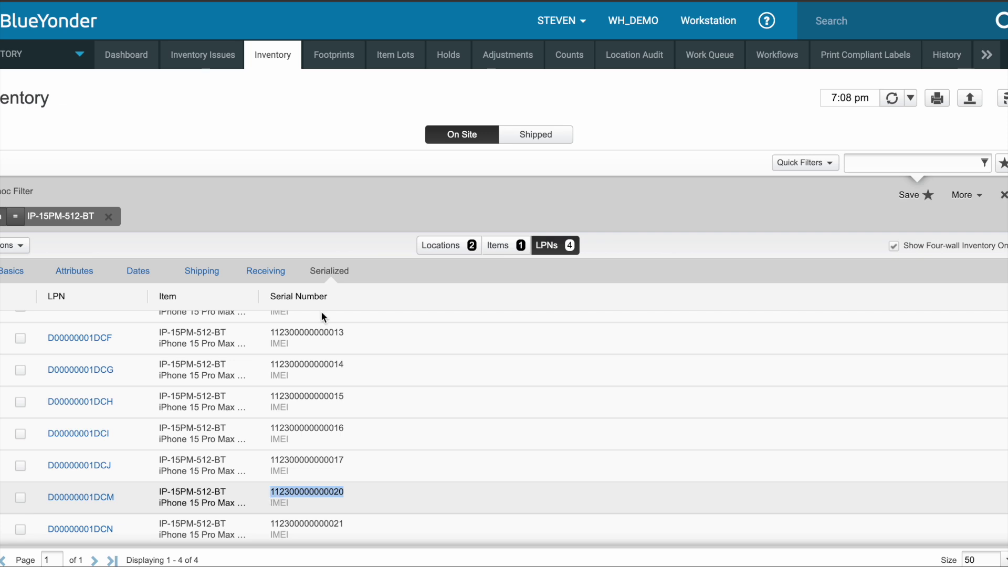
key("alt+Tab")
key("ctrl+v")
key("BackSpace")
key("BackSpace")
type("20")
key("Tab")
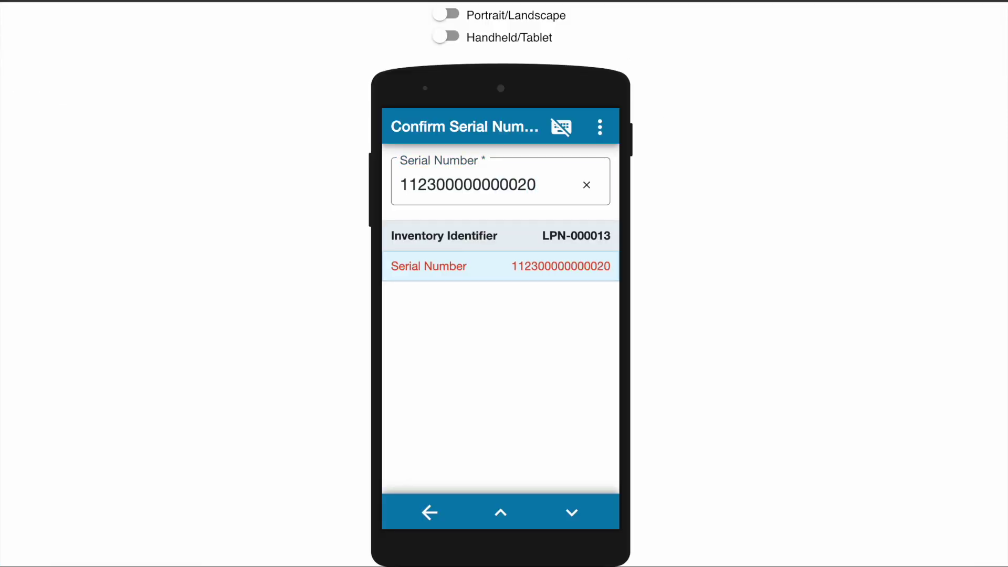
left_click(586, 185)
key("ctrl+v")
key("BackSpace")
key("BackSpace")
type("21")
key("Return")
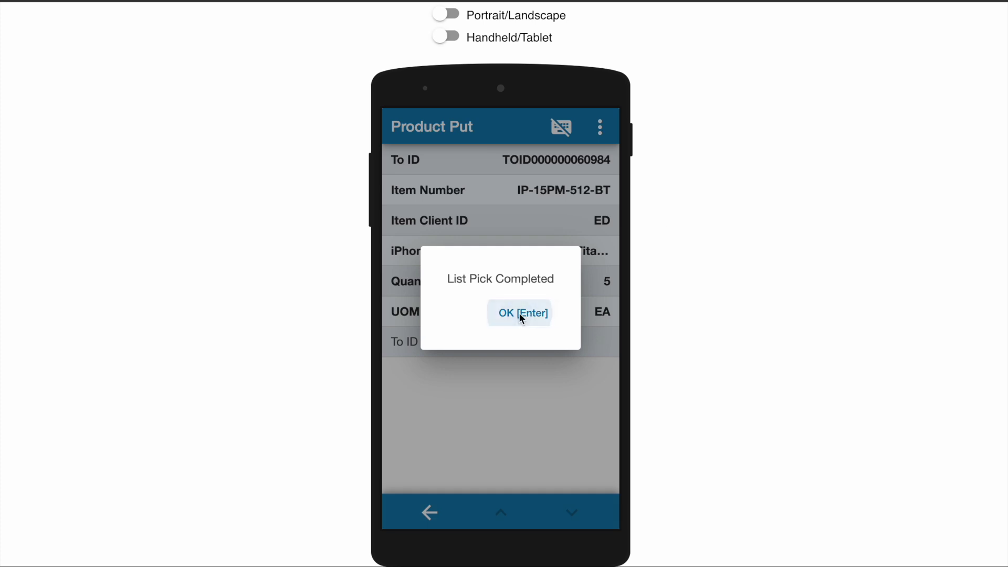
left_click(519, 313)
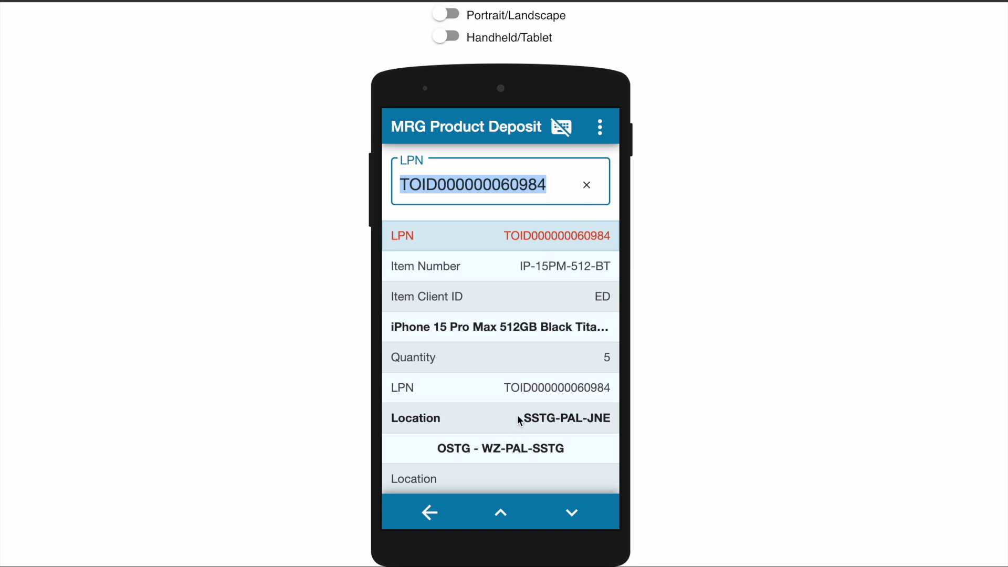
left_click_drag(524, 417, 647, 424)
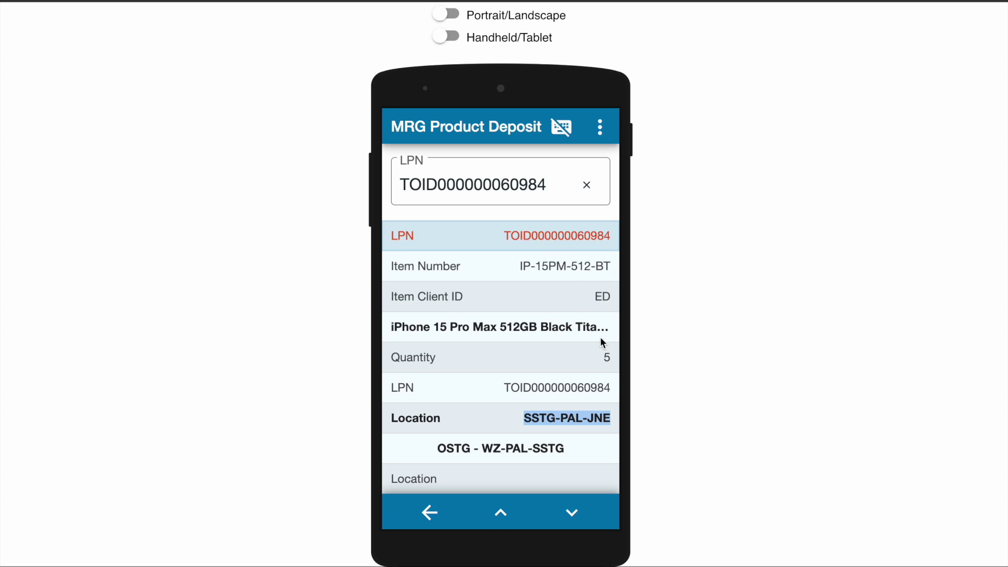
key("ctrl+a")
type("TOID000000060984")
key("Return")
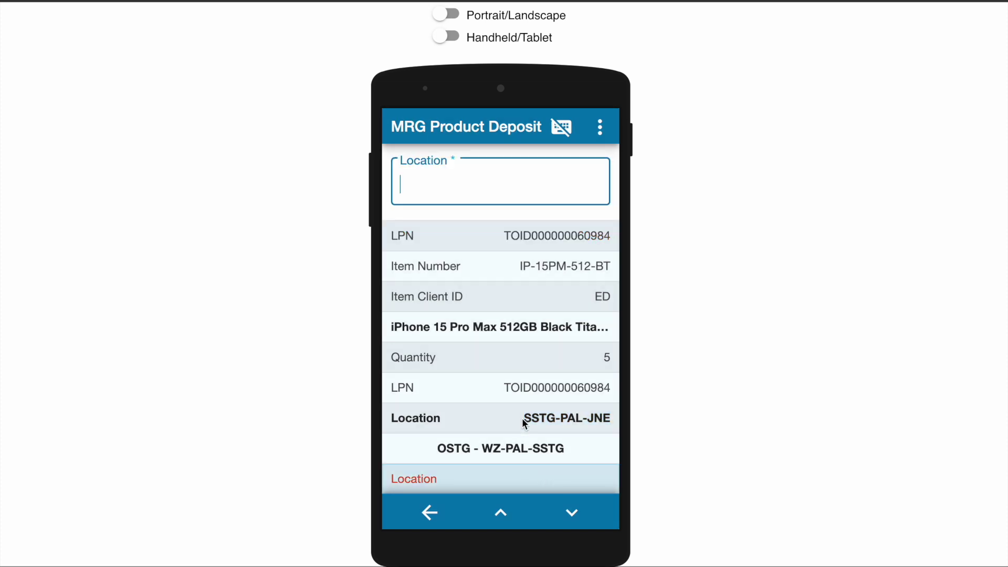
left_click_drag(524, 418, 626, 427)
key("ctrl+c")
left_click(499, 187)
key("ctrl+v")
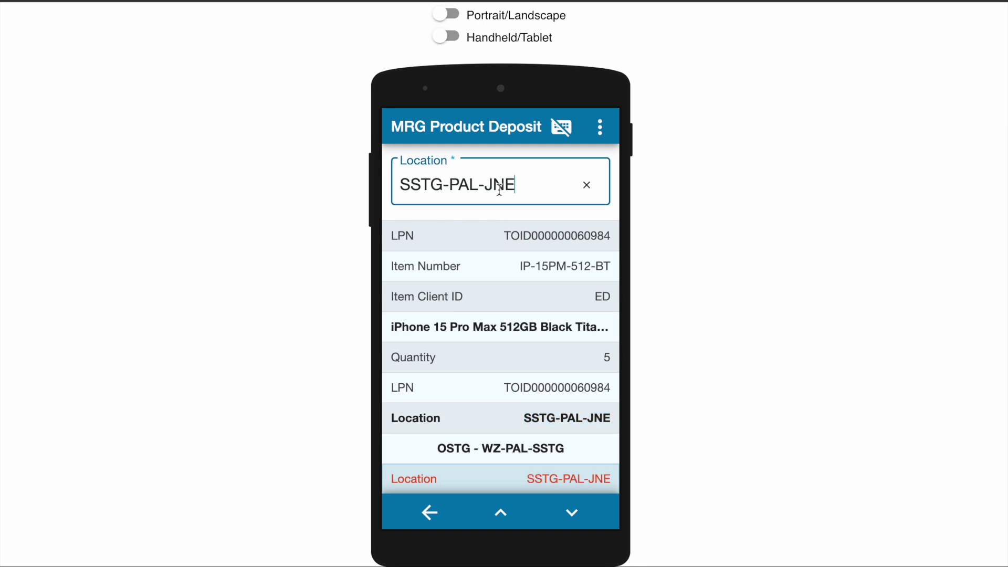
key("Return")
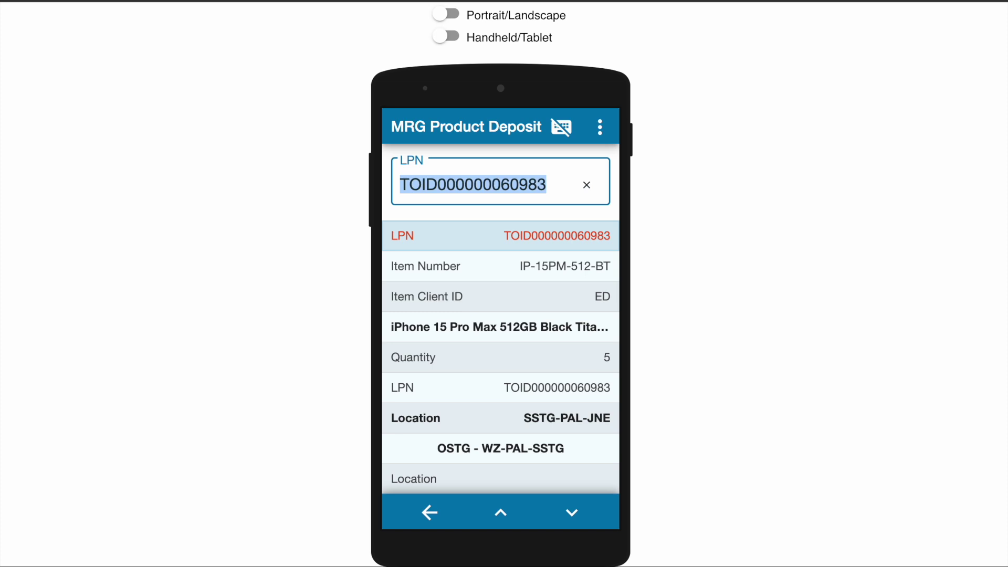
key("Return")
left_click_drag(516, 417, 619, 418)
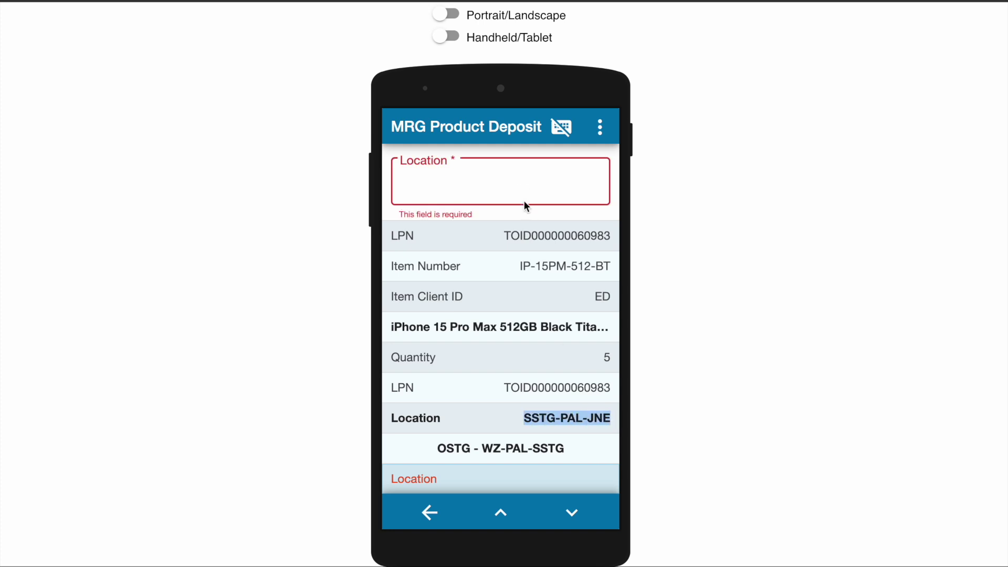
left_click(517, 179)
key("ctrl+v")
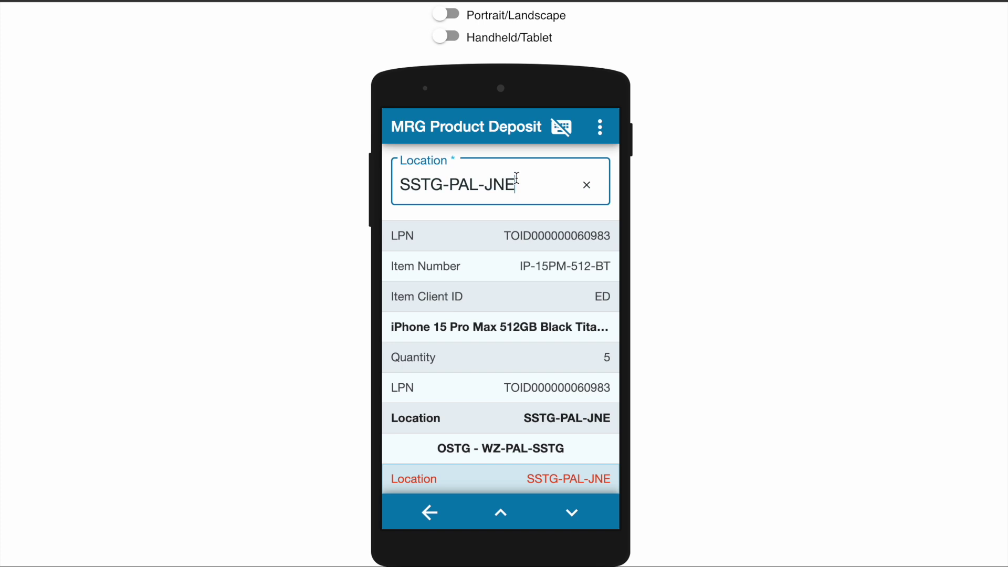
key("Return")
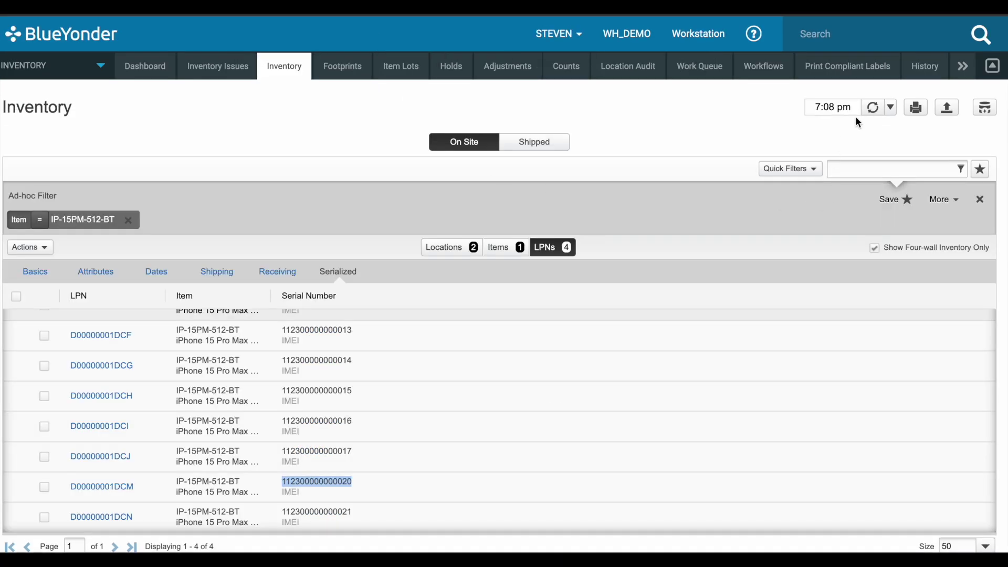
- Refresh the LPN inventory for item IP-15PM-512-BT and show its basic details
left_click(872, 108)
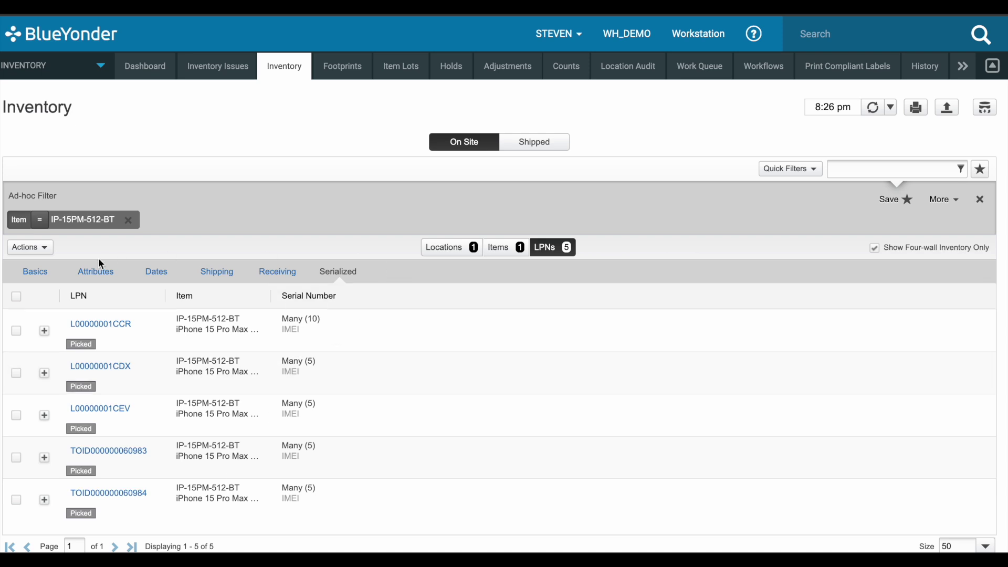
left_click(30, 273)
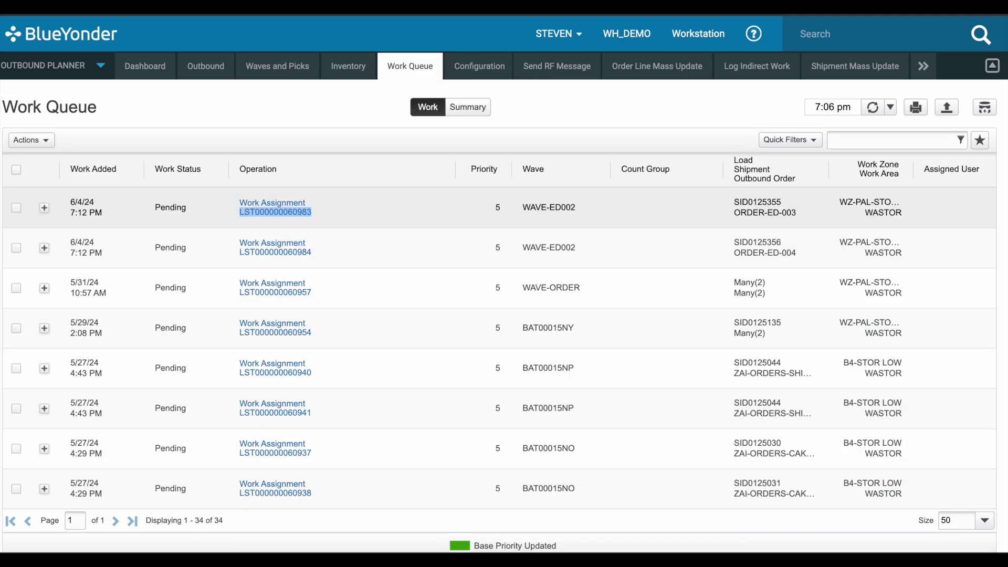
- Return from the work assignment in Waves and Picks to wave WAVE-ED002 to check its picking and staging progress
left_click(286, 63)
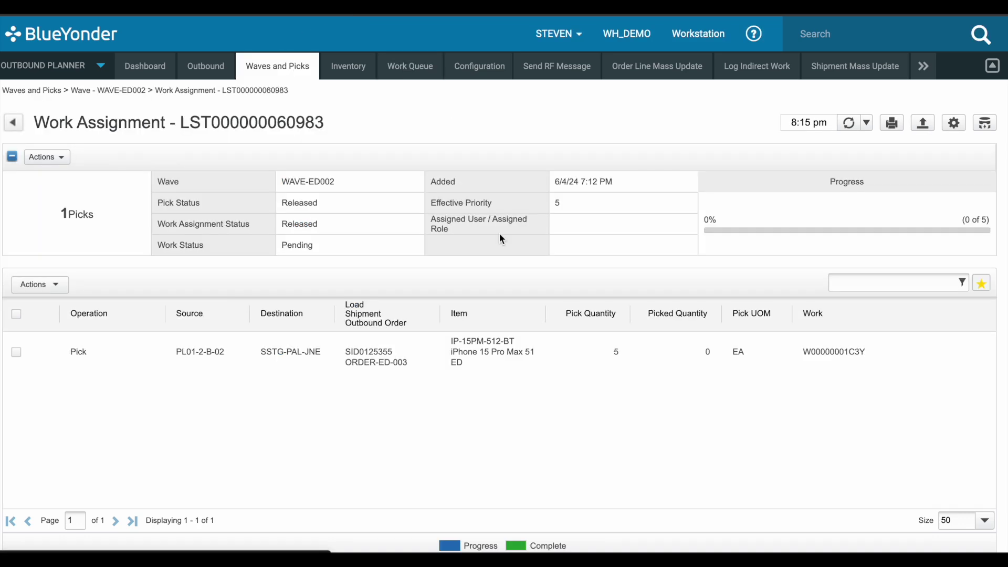
left_click(87, 92)
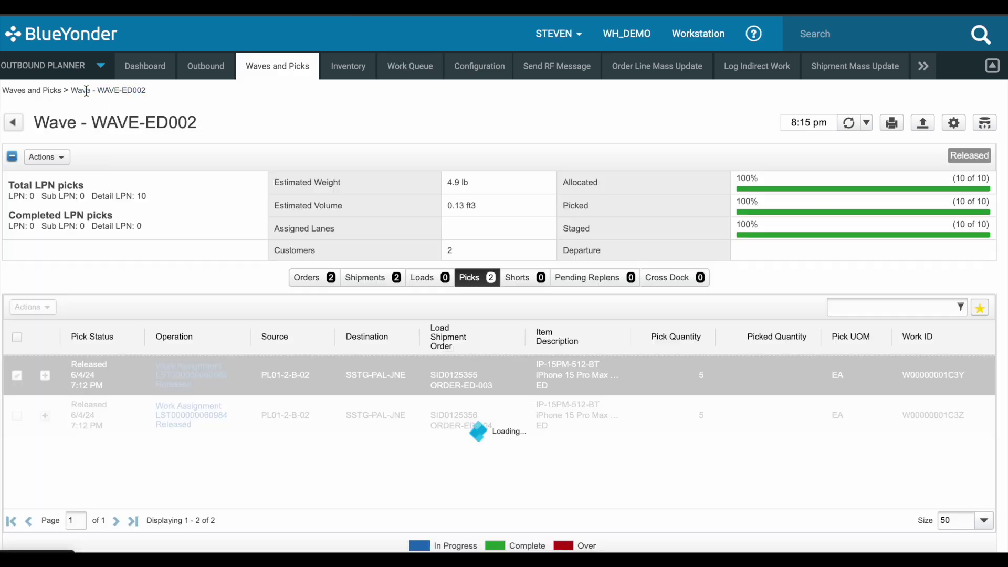